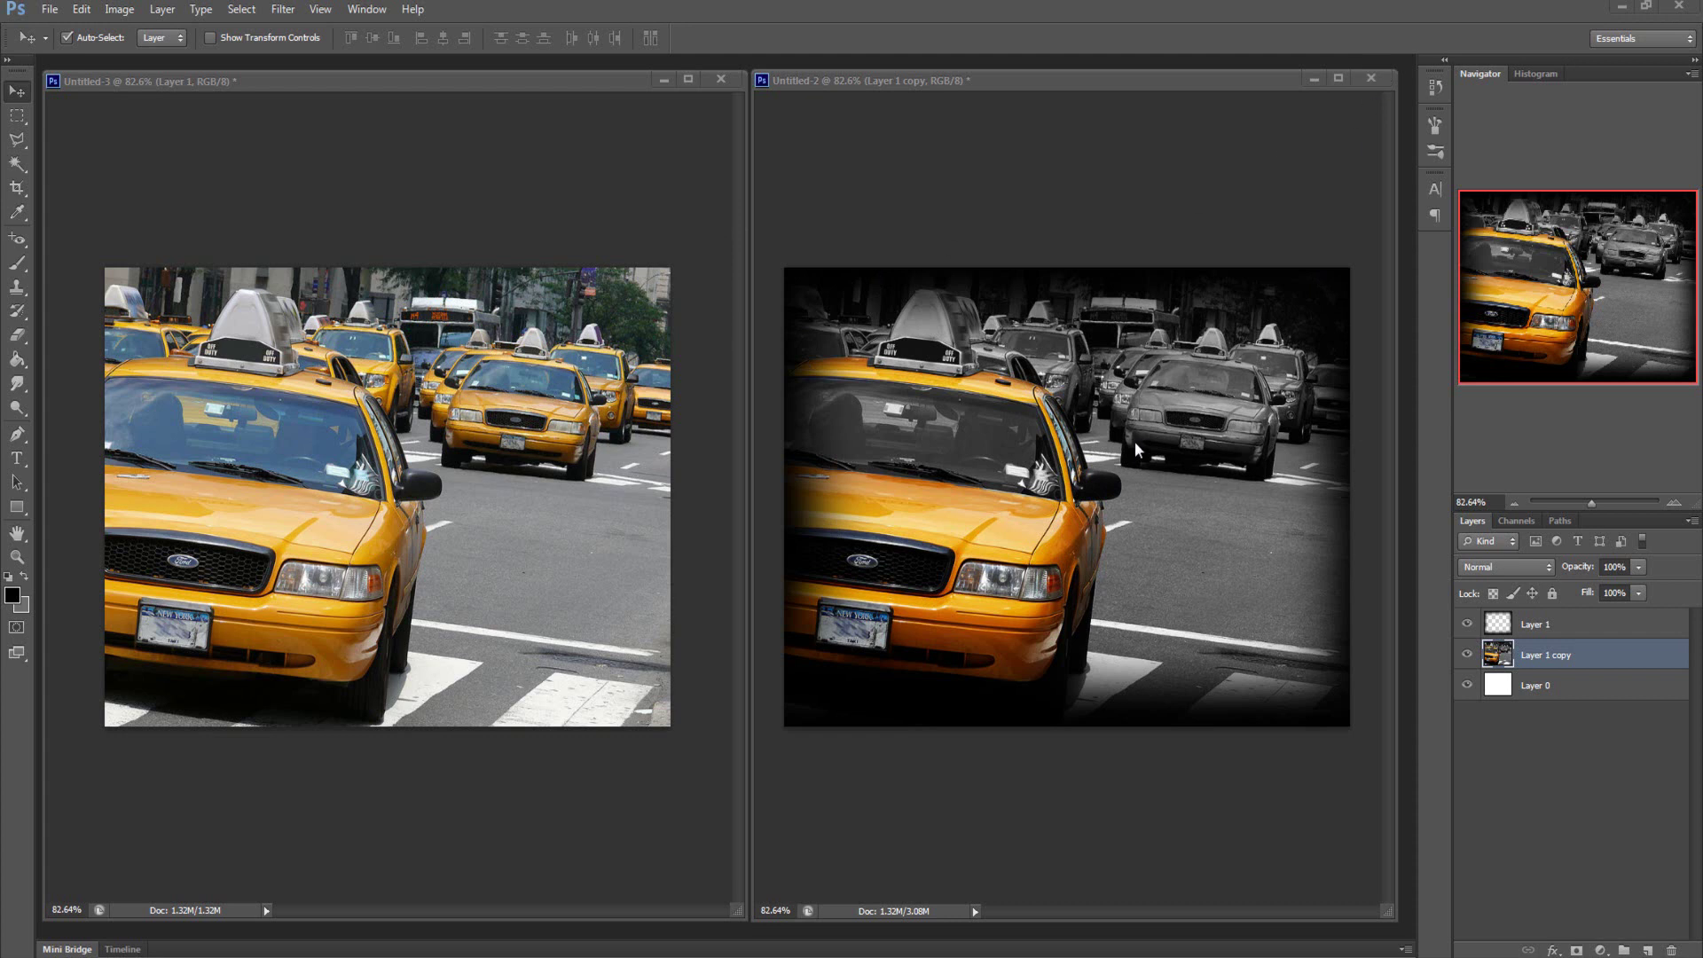
# Close the Untitled-2 example without saving and dock the taxi document Untitled-3 as a tab
pyautogui.click(1370, 78)
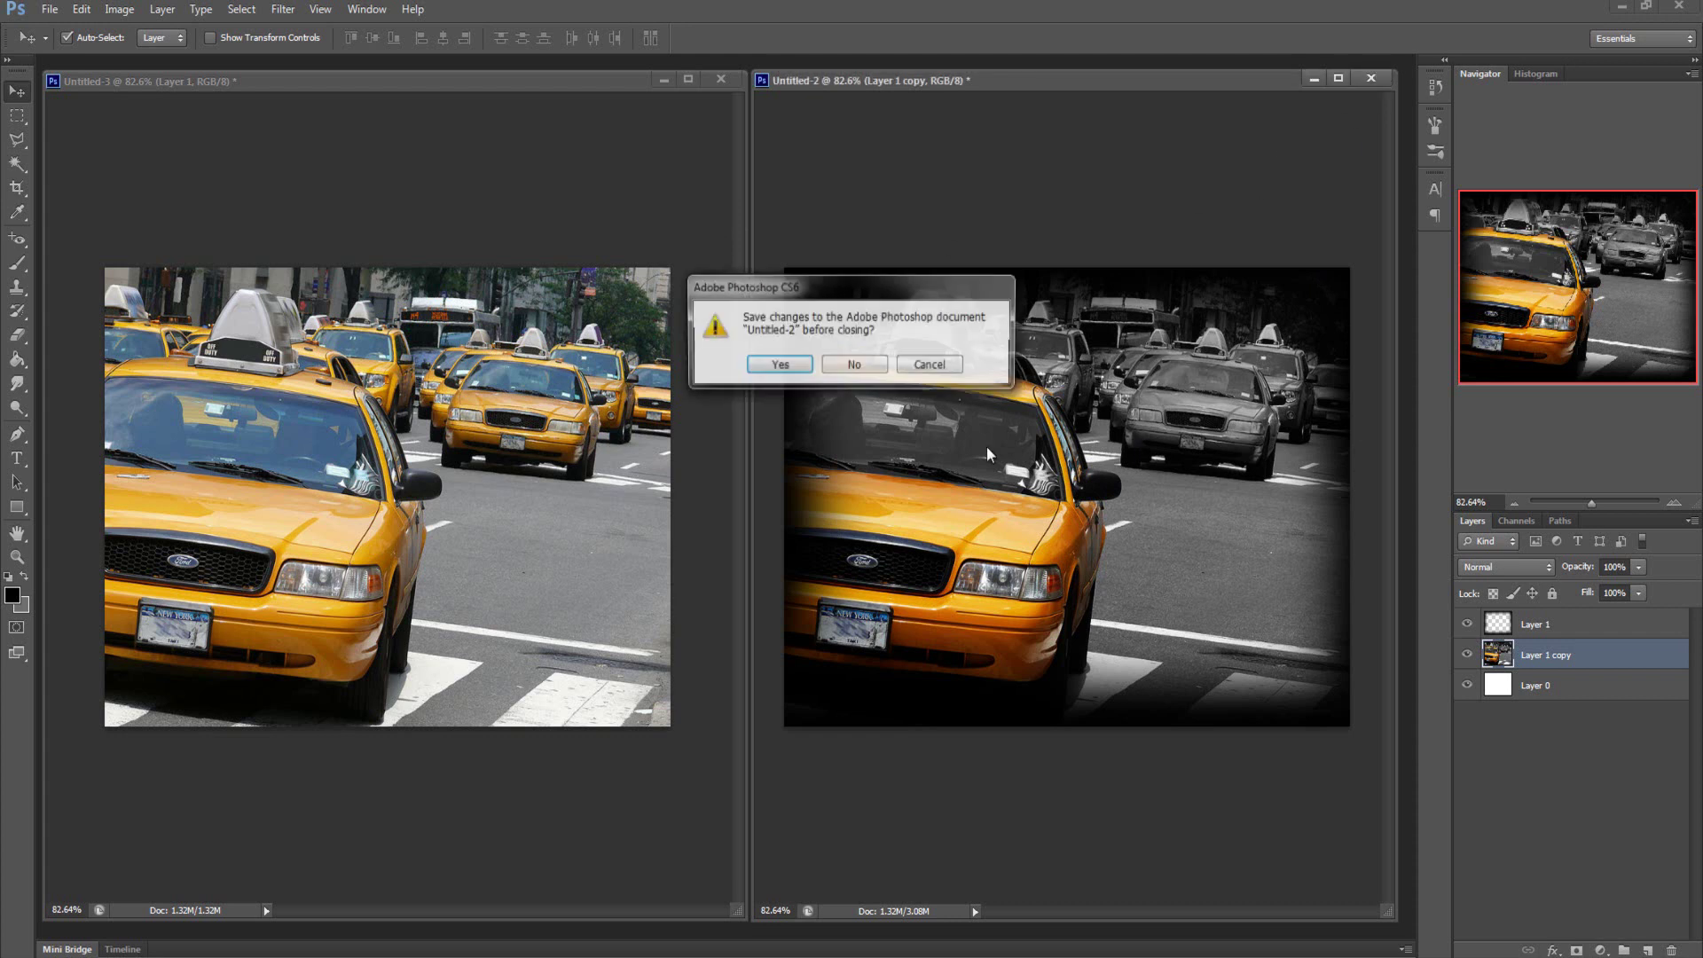
pyautogui.click(838, 363)
pyautogui.doubleClick(438, 80)
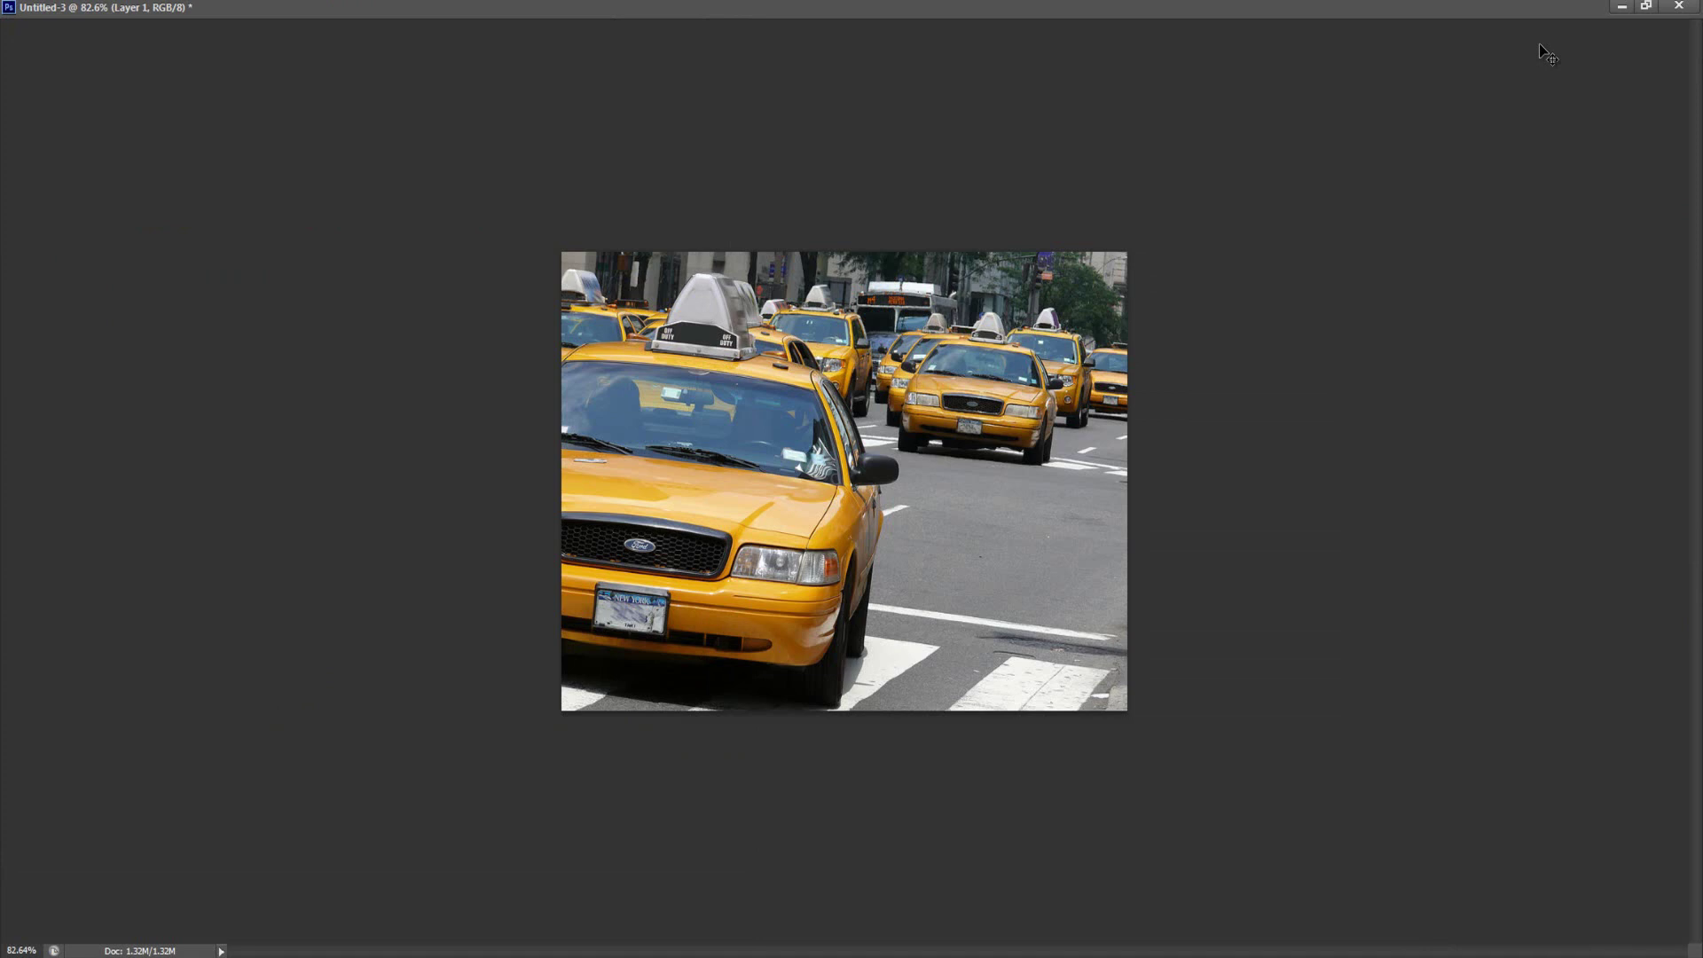
pyautogui.click(1643, 7)
pyautogui.moveTo(609, 69); pyautogui.dragTo(618, 69)
pyautogui.scroll(5, 643, 447)
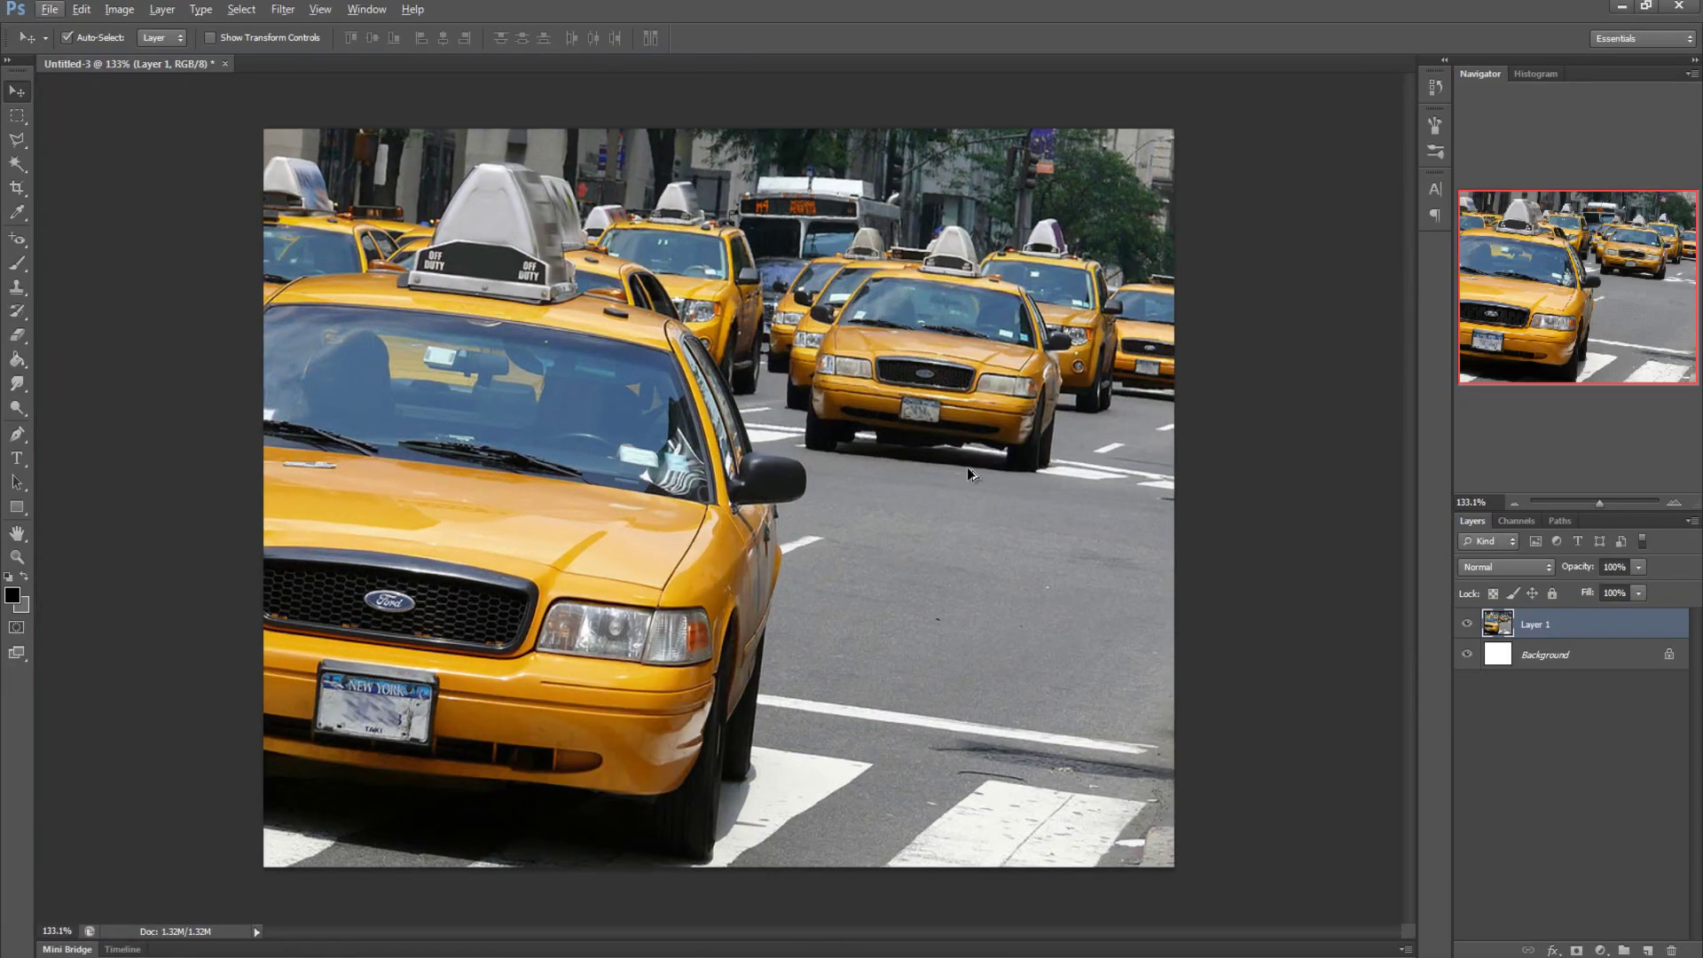
# Convert the locked Background into Layer 0, then reselect the taxi photo's Layer 1
pyautogui.click(1508, 665)
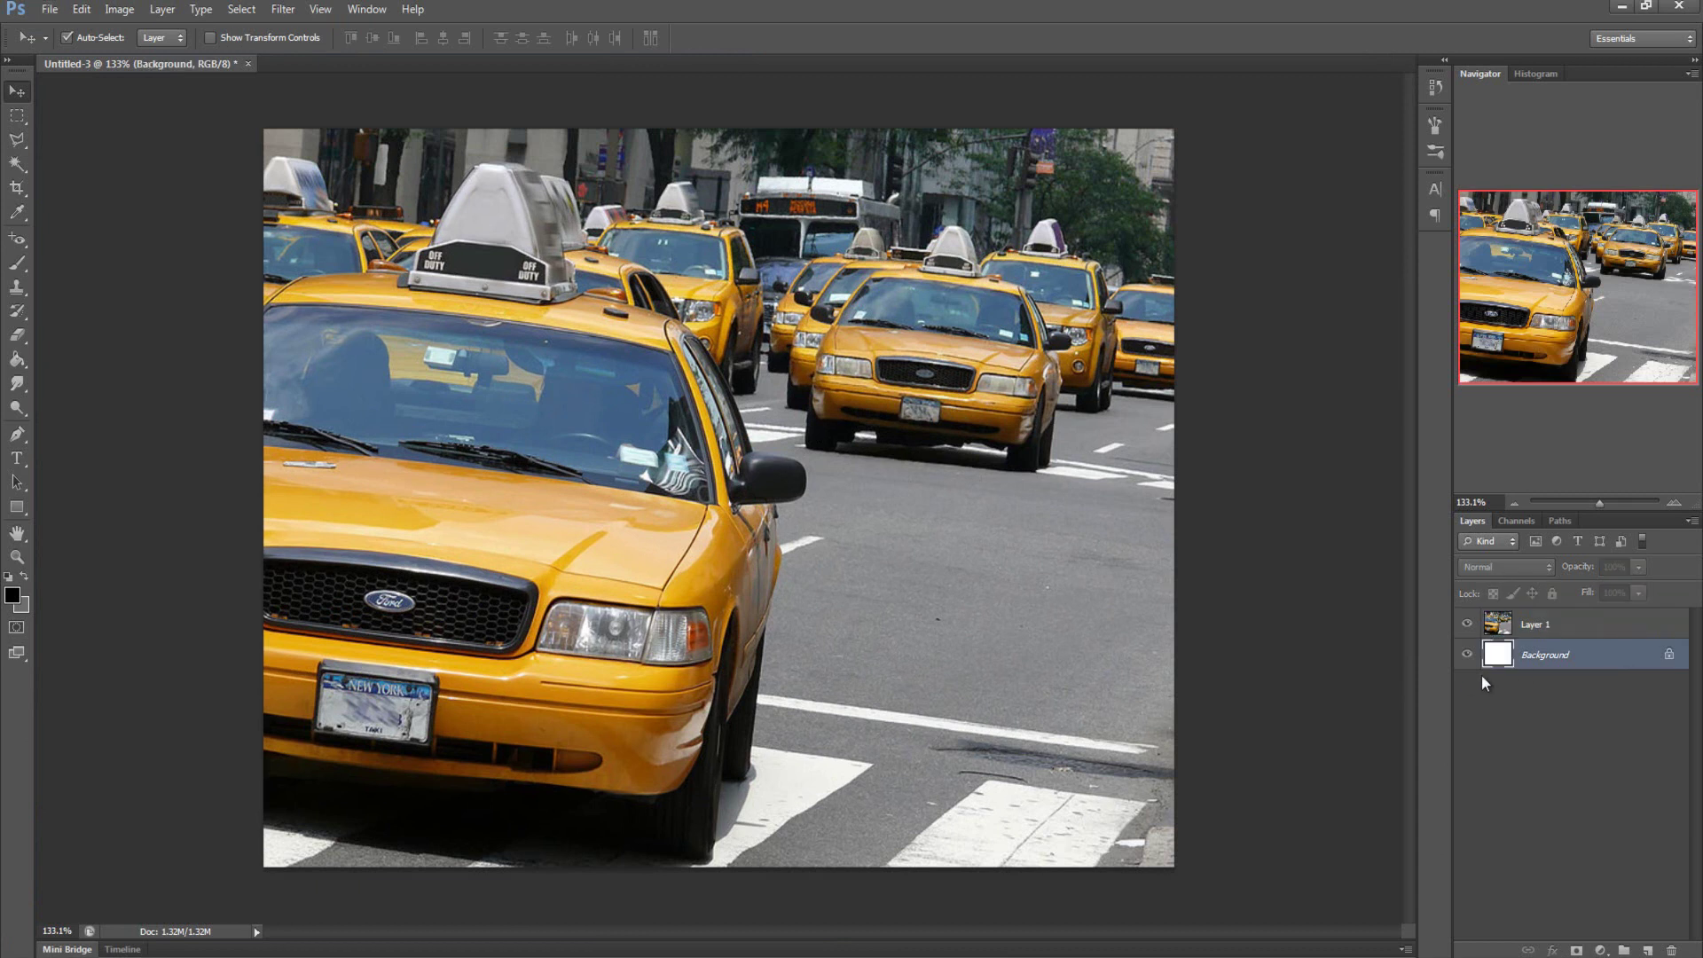
pyautogui.doubleClick(1642, 663)
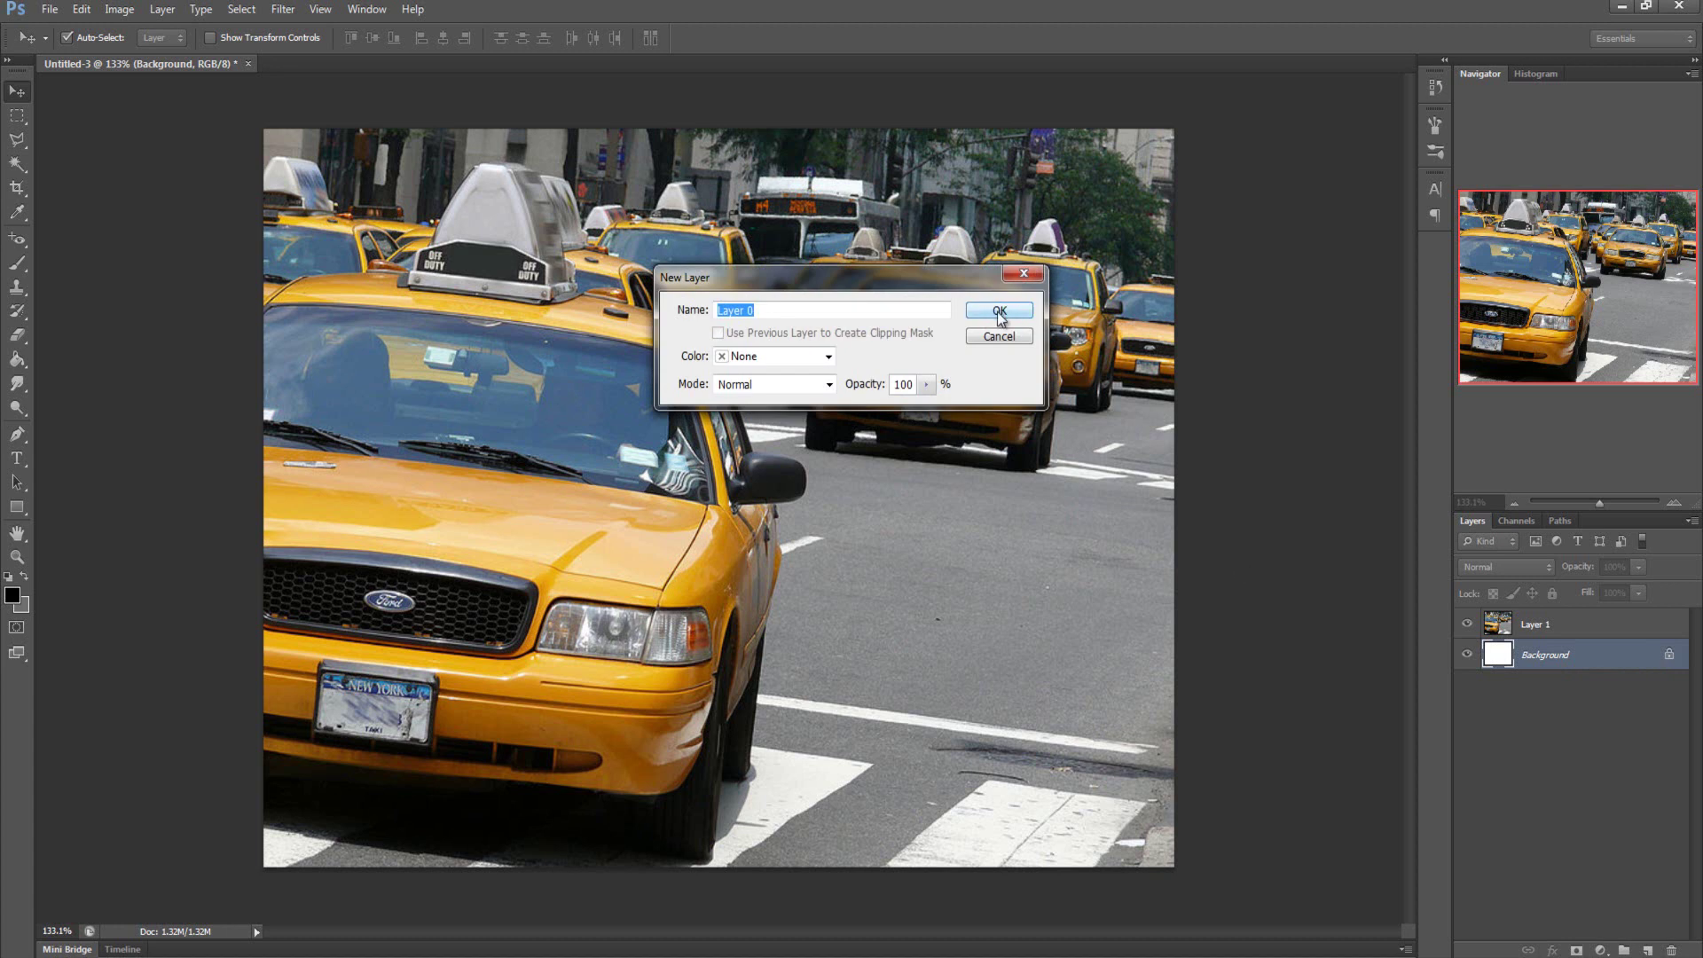
pyautogui.click(999, 311)
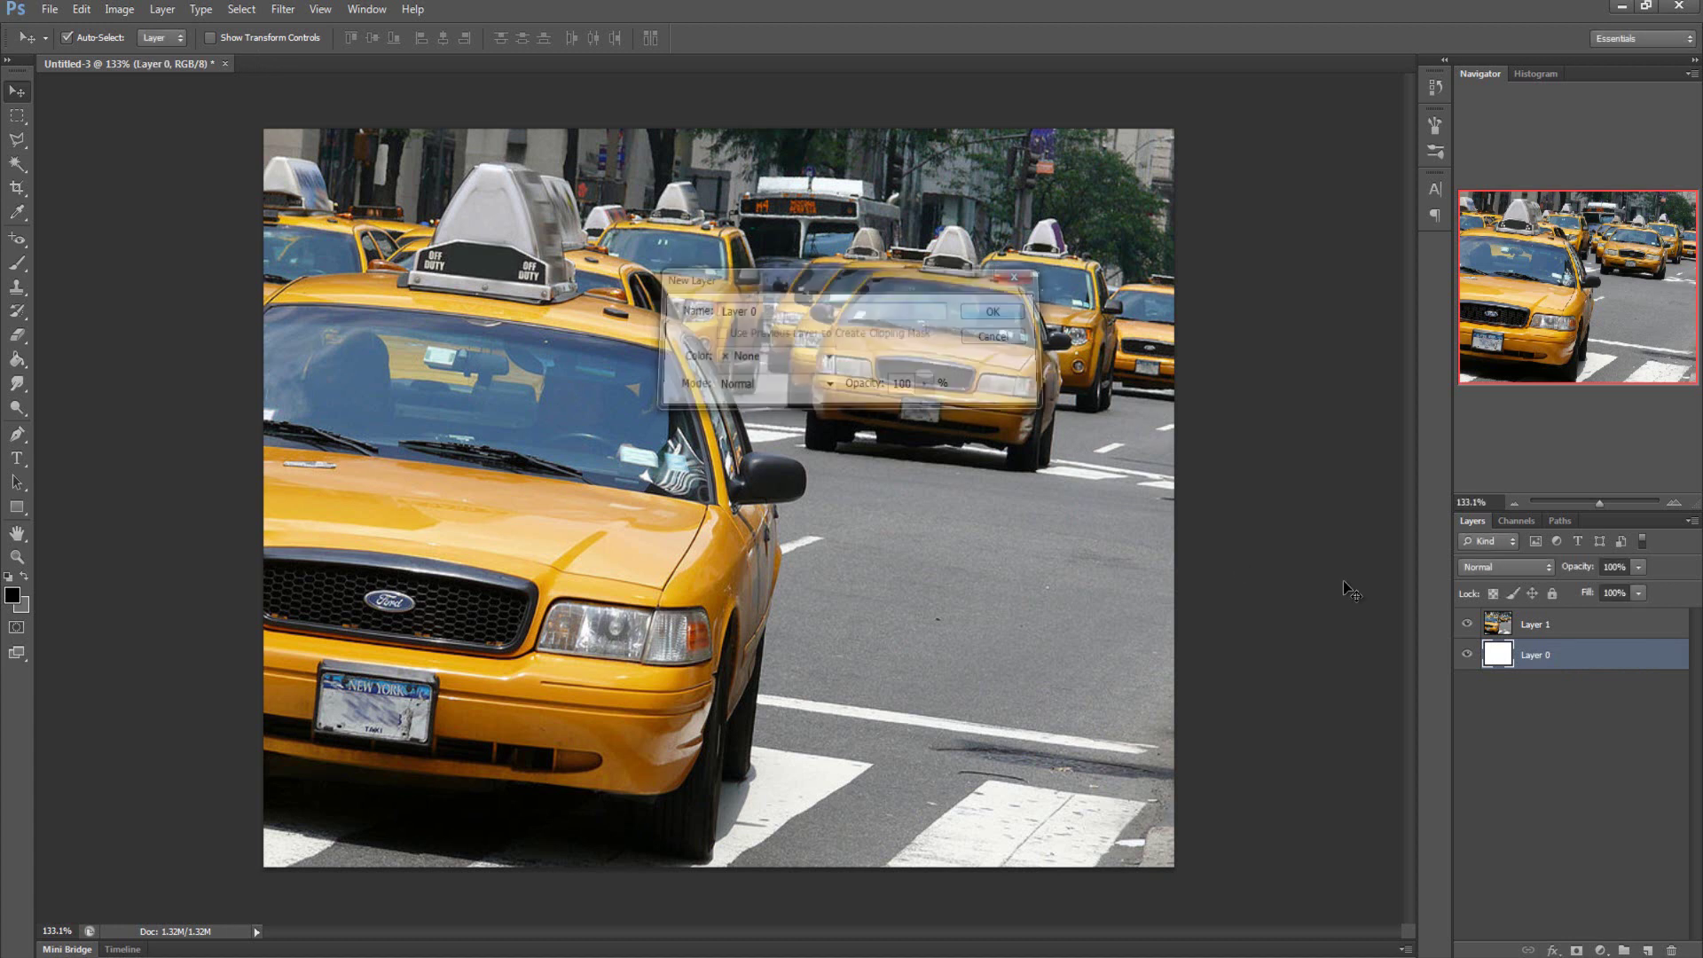
pyautogui.click(1566, 626)
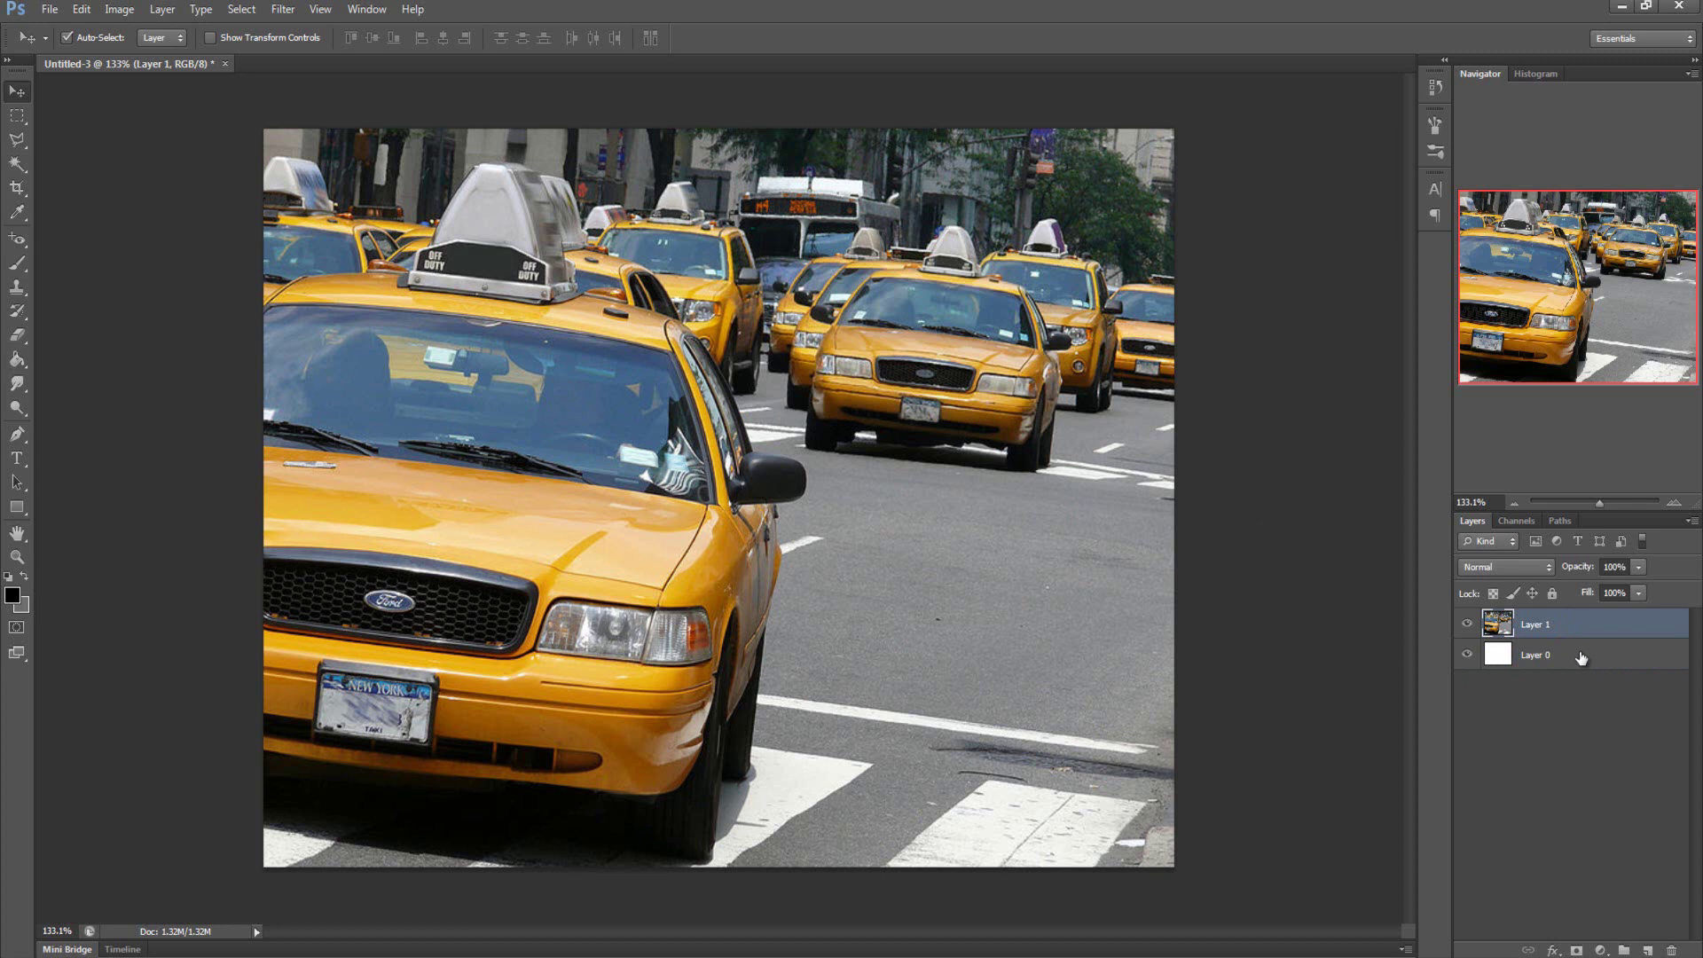
# Duplicate Layer 1 to create Layer 1 copy
pyautogui.rightClick(1616, 627)
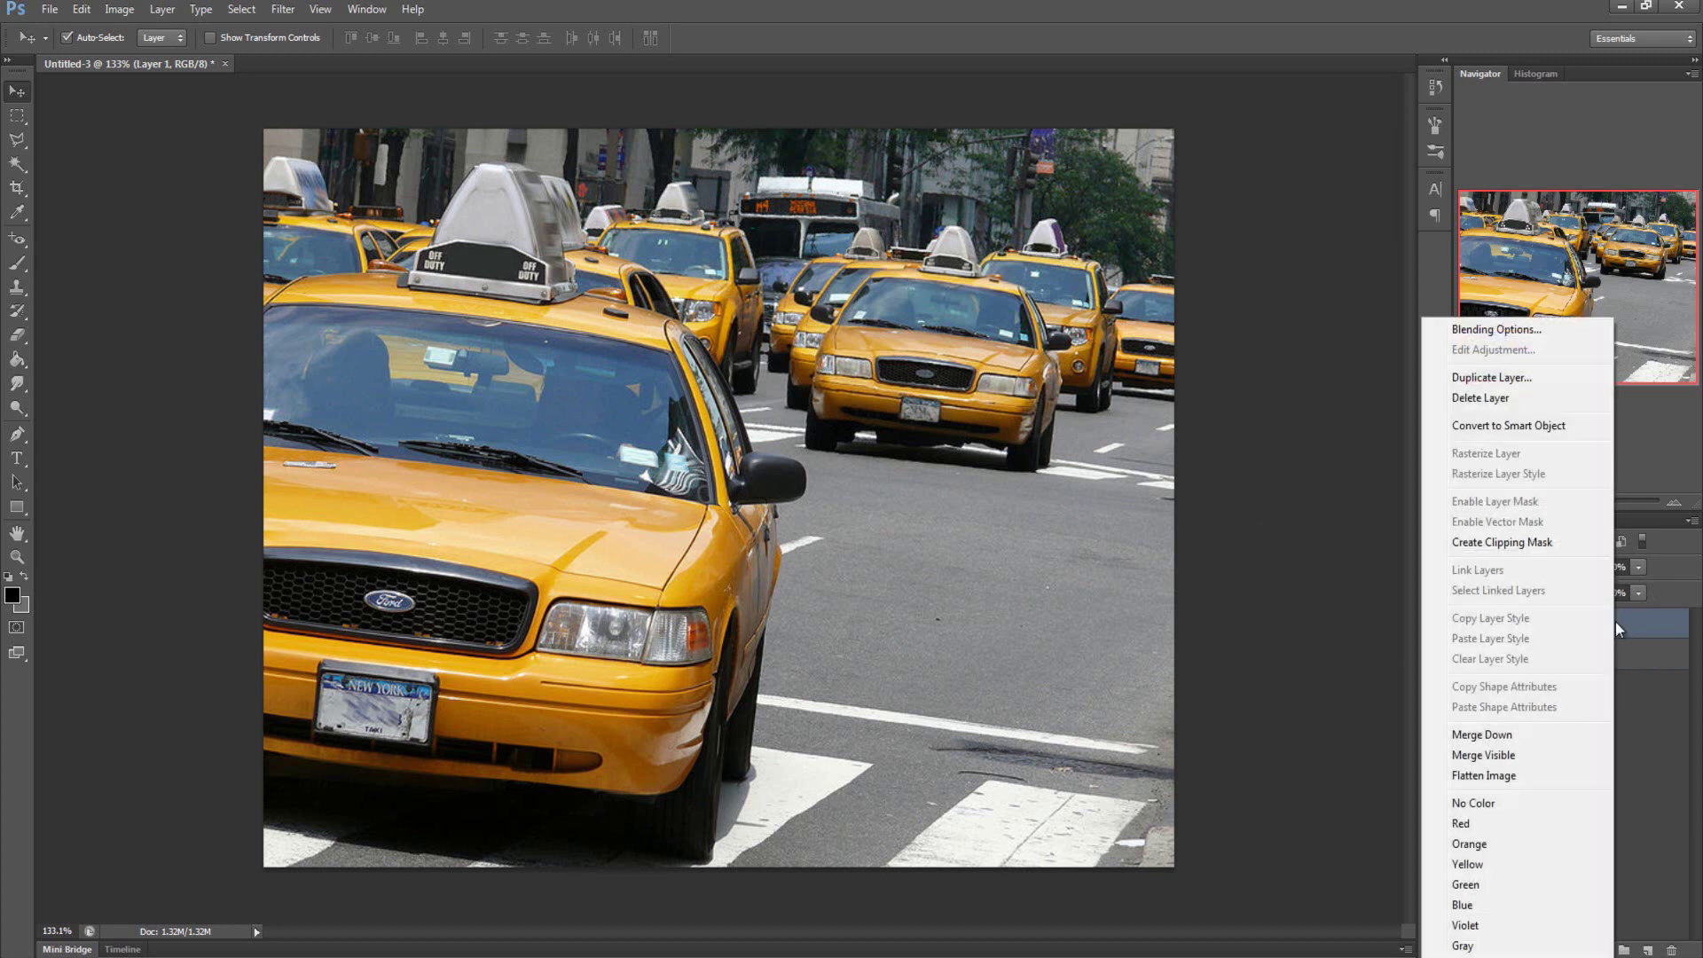
pyautogui.click(1500, 377)
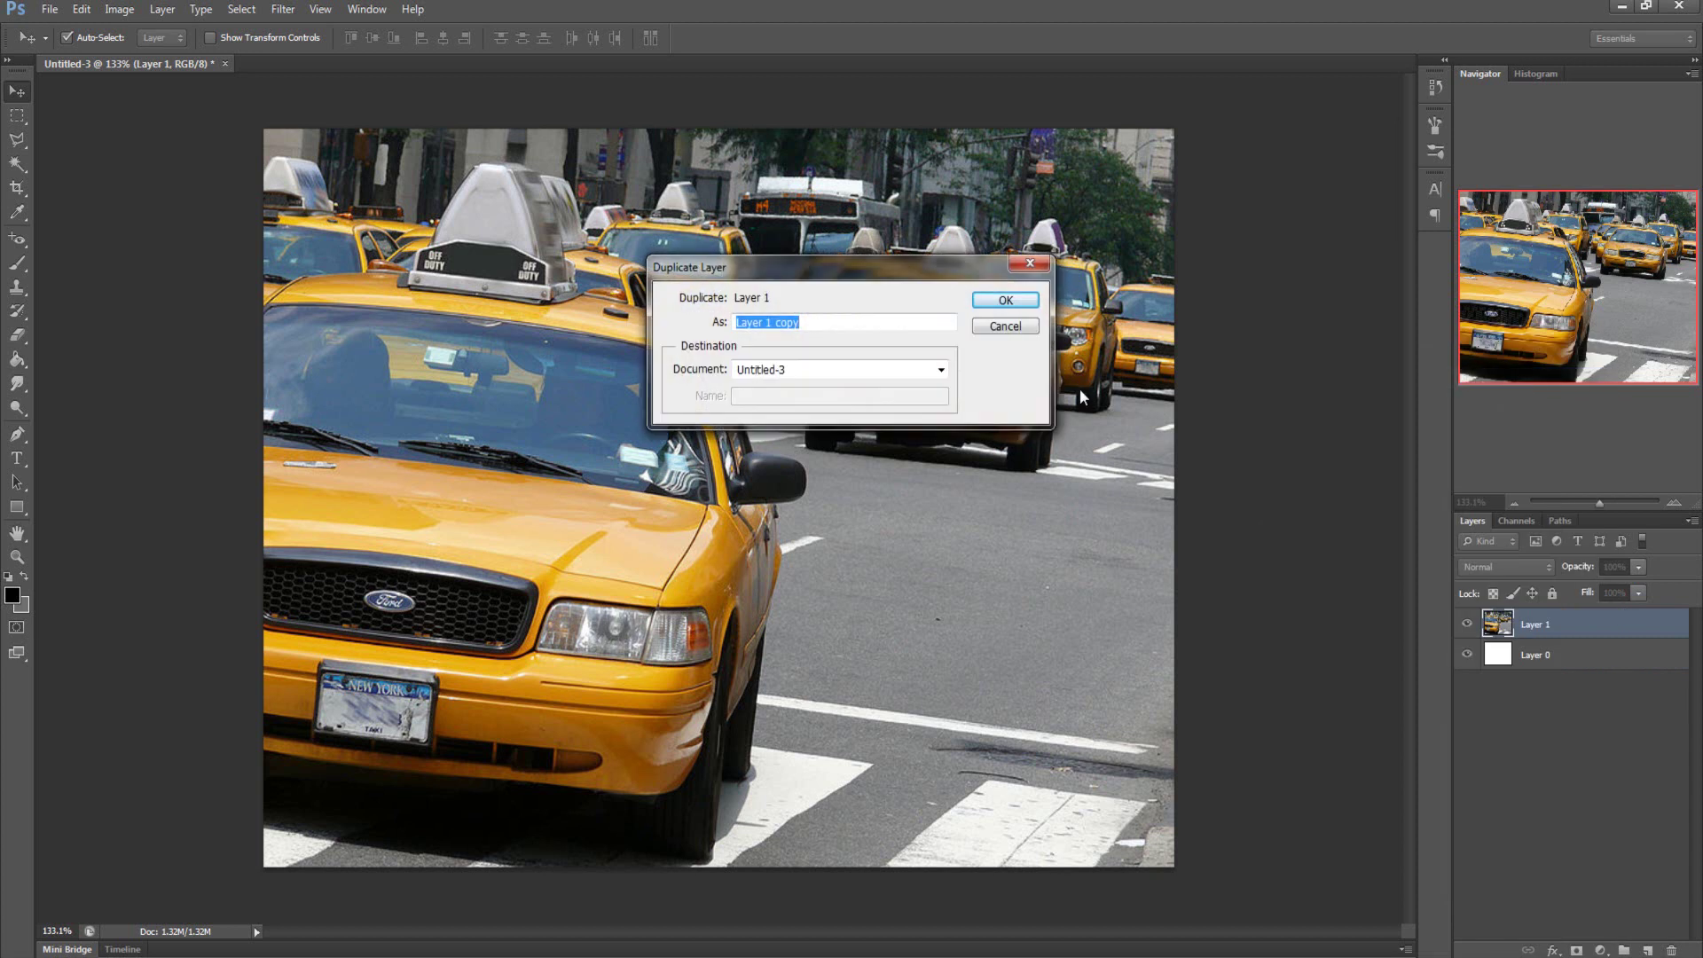
pyautogui.click(998, 302)
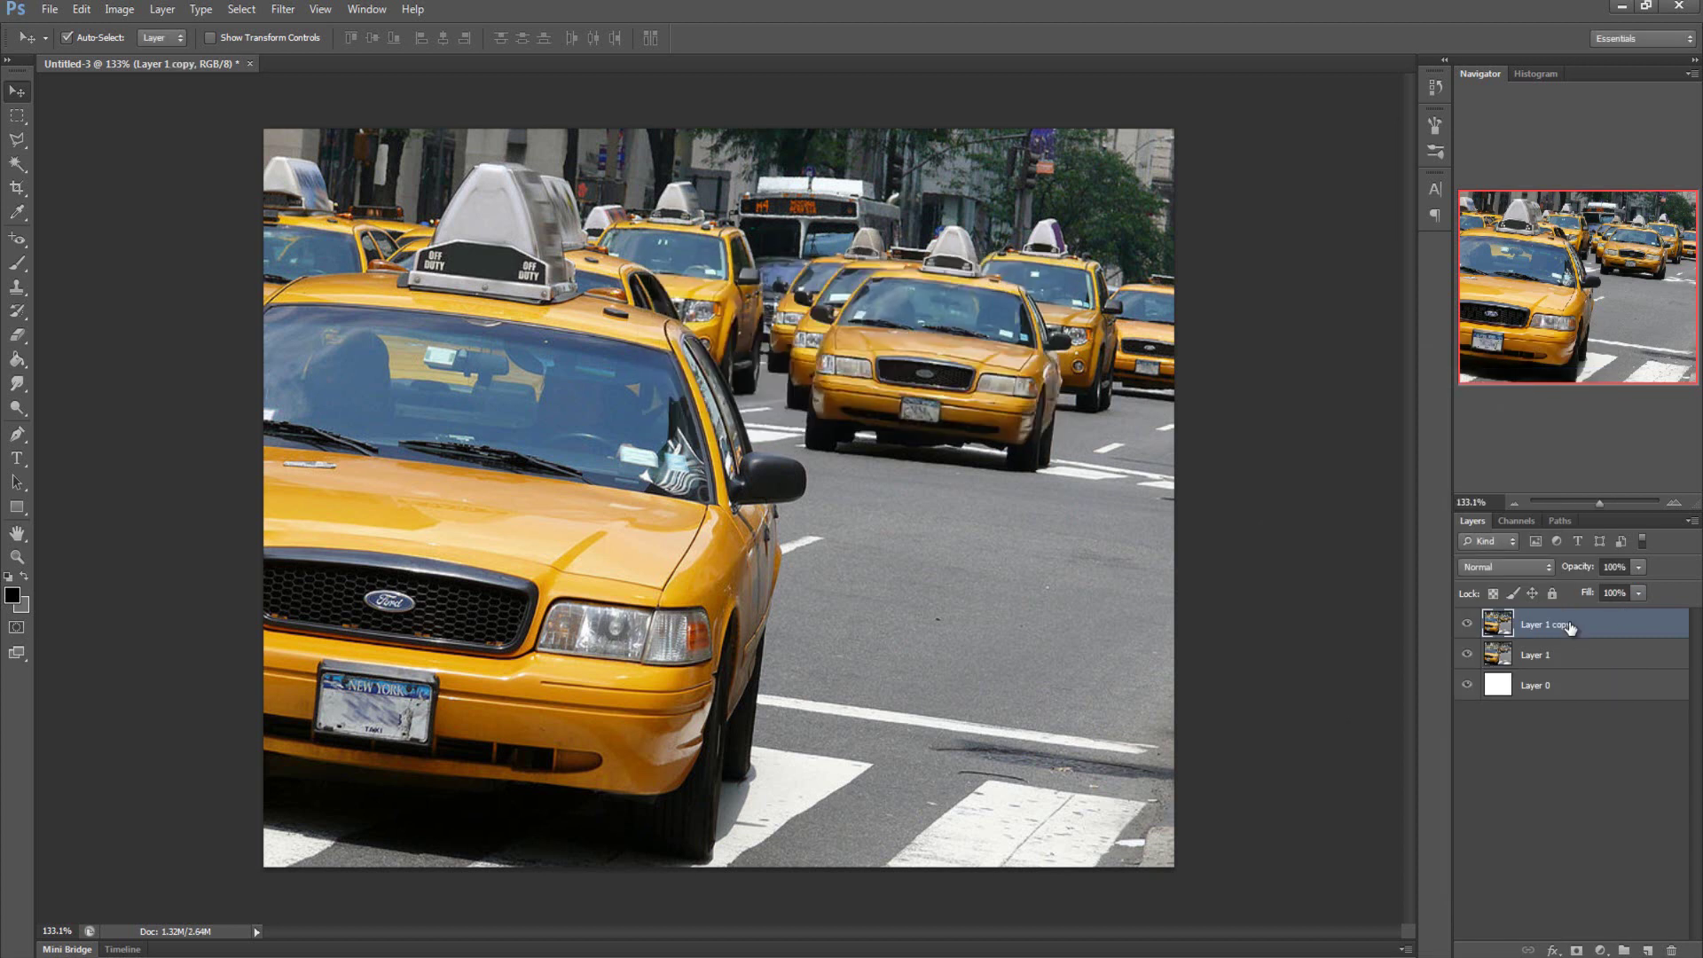
# Convert Layer 1 copy to black and white with the default Black & White settings
pyautogui.click(119, 10)
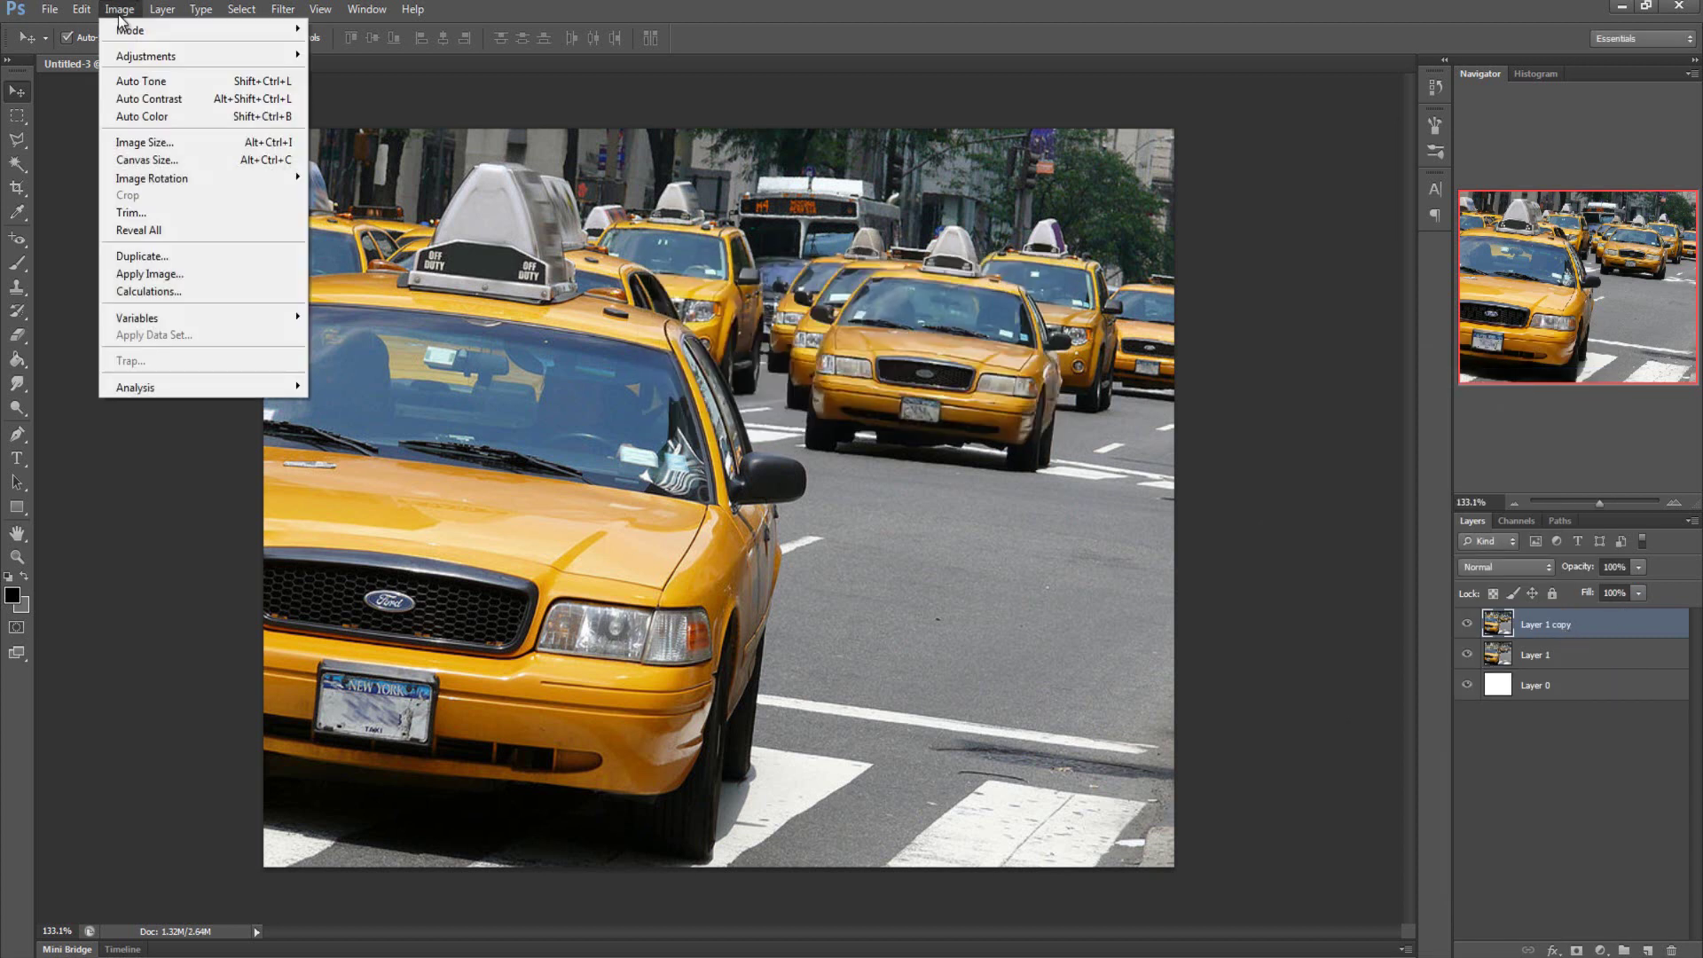
pyautogui.moveTo(120, 56)
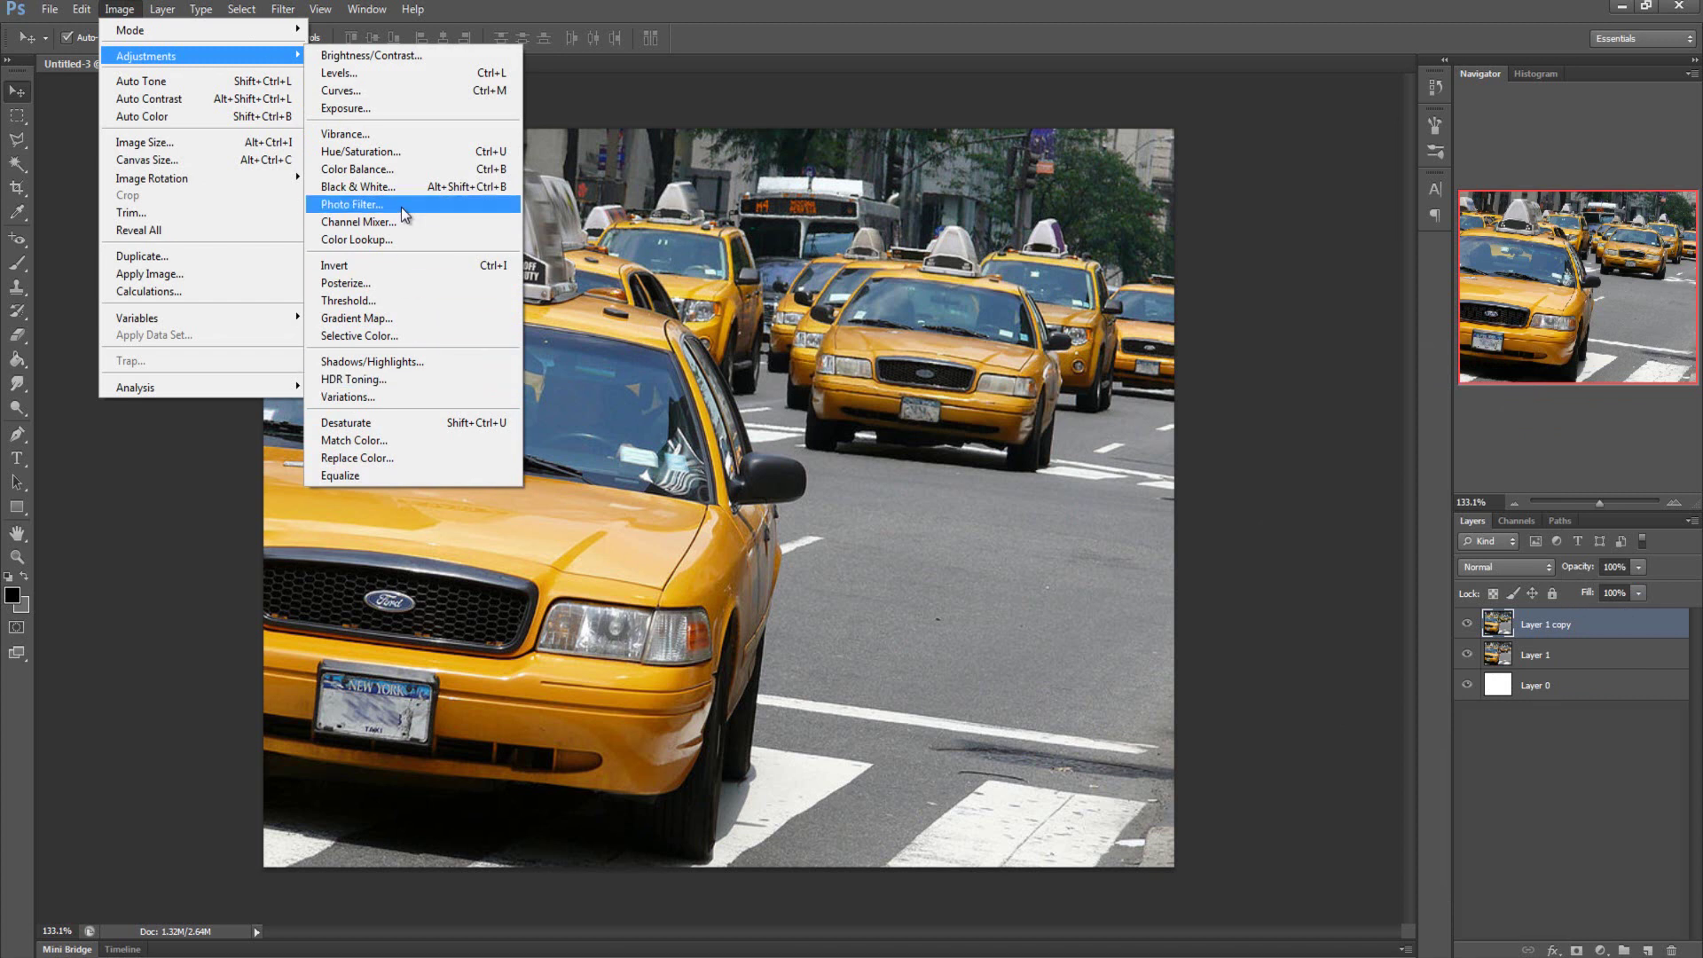
pyautogui.click(402, 185)
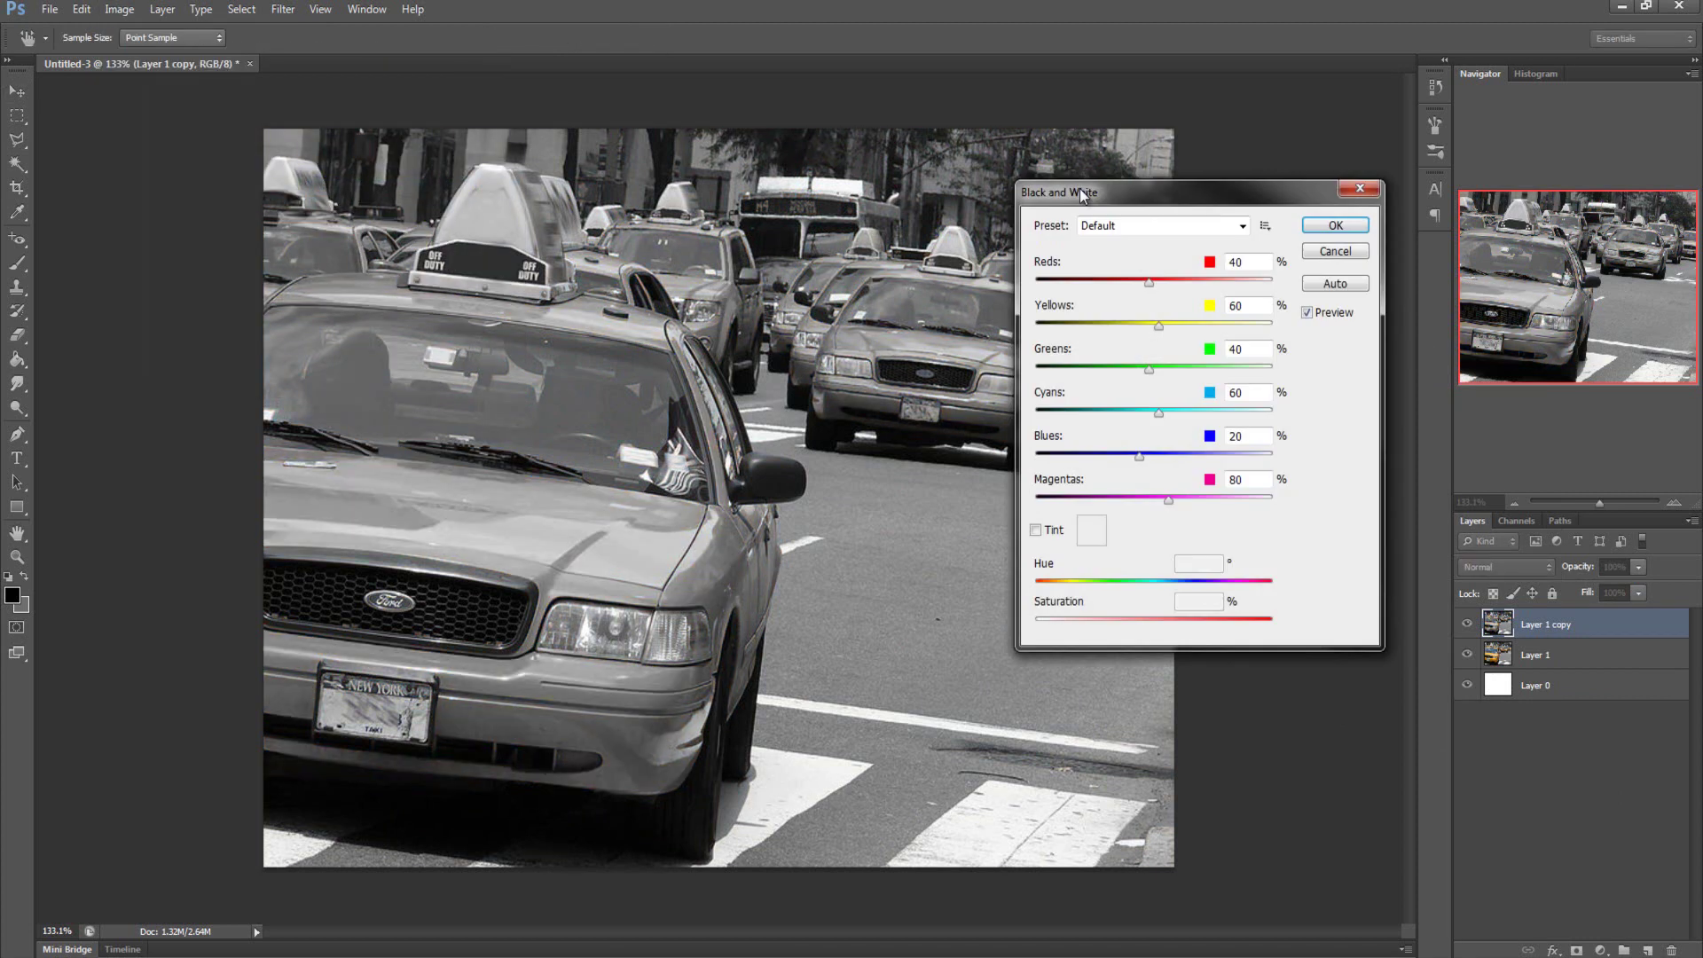
pyautogui.moveTo(1197, 173); pyautogui.dragTo(1290, 142)
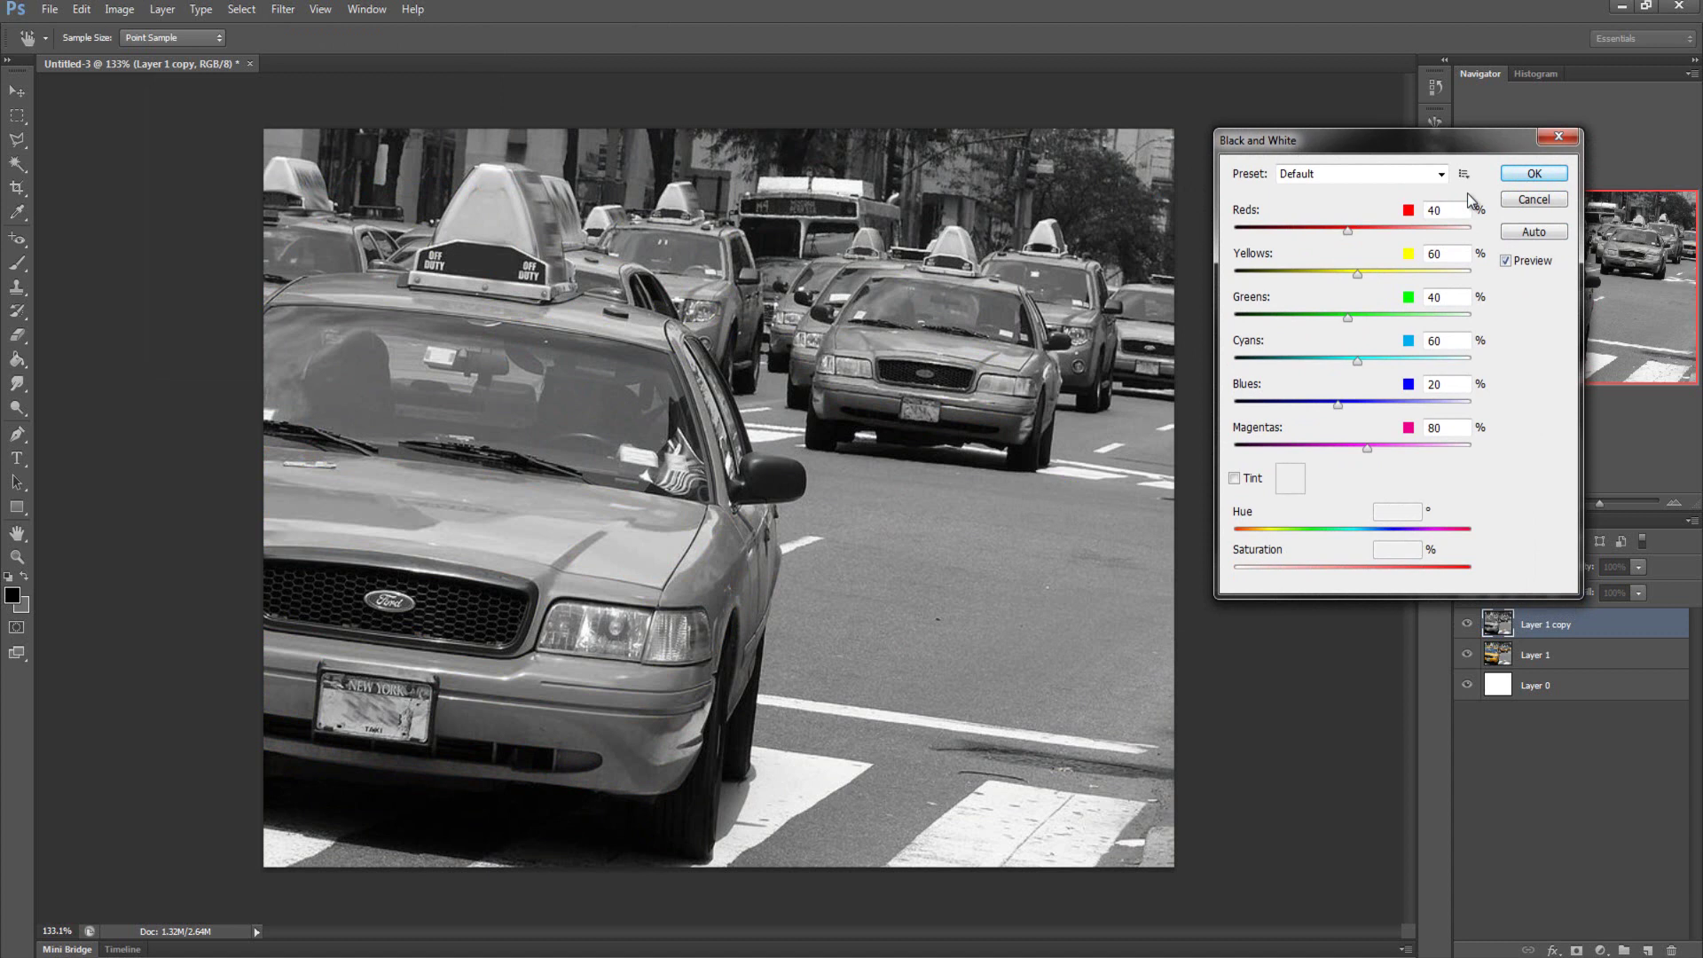
pyautogui.click(1528, 174)
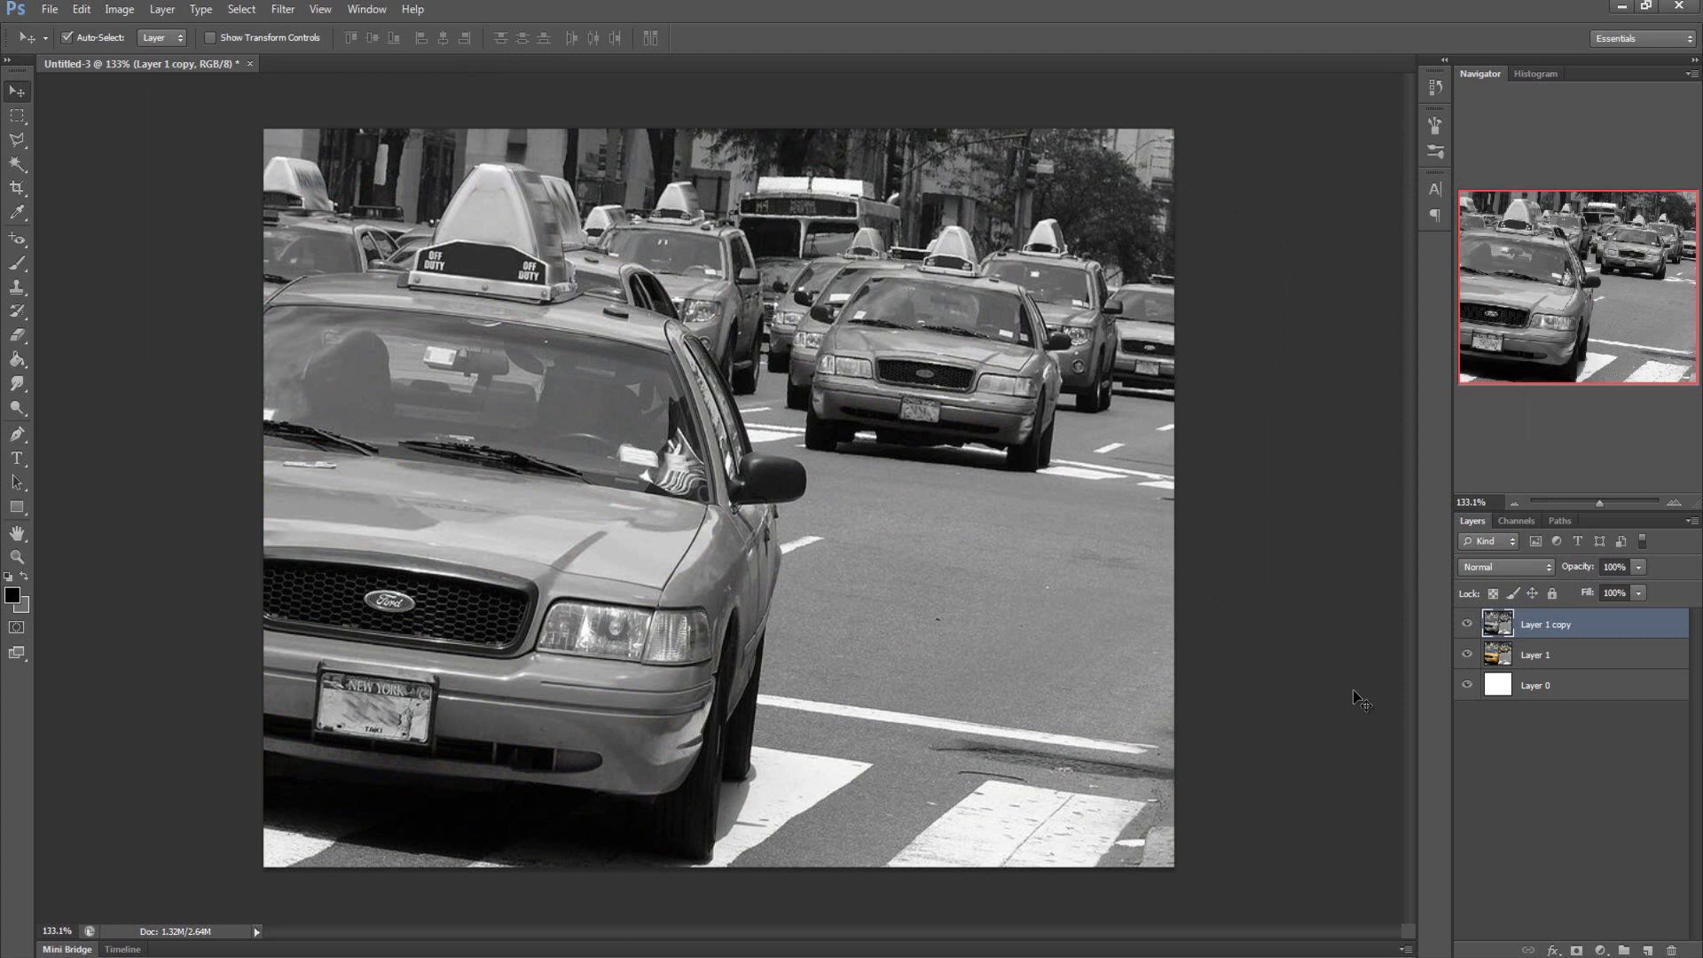
# Select Layer 1 copy and erase a test spot on the taxi with the Eraser
pyautogui.click(1534, 655)
pyautogui.click(1546, 625)
pyautogui.press('e')
pyautogui.scroll(2, 406, 456)
pyautogui.scroll(-1, 358, 479)
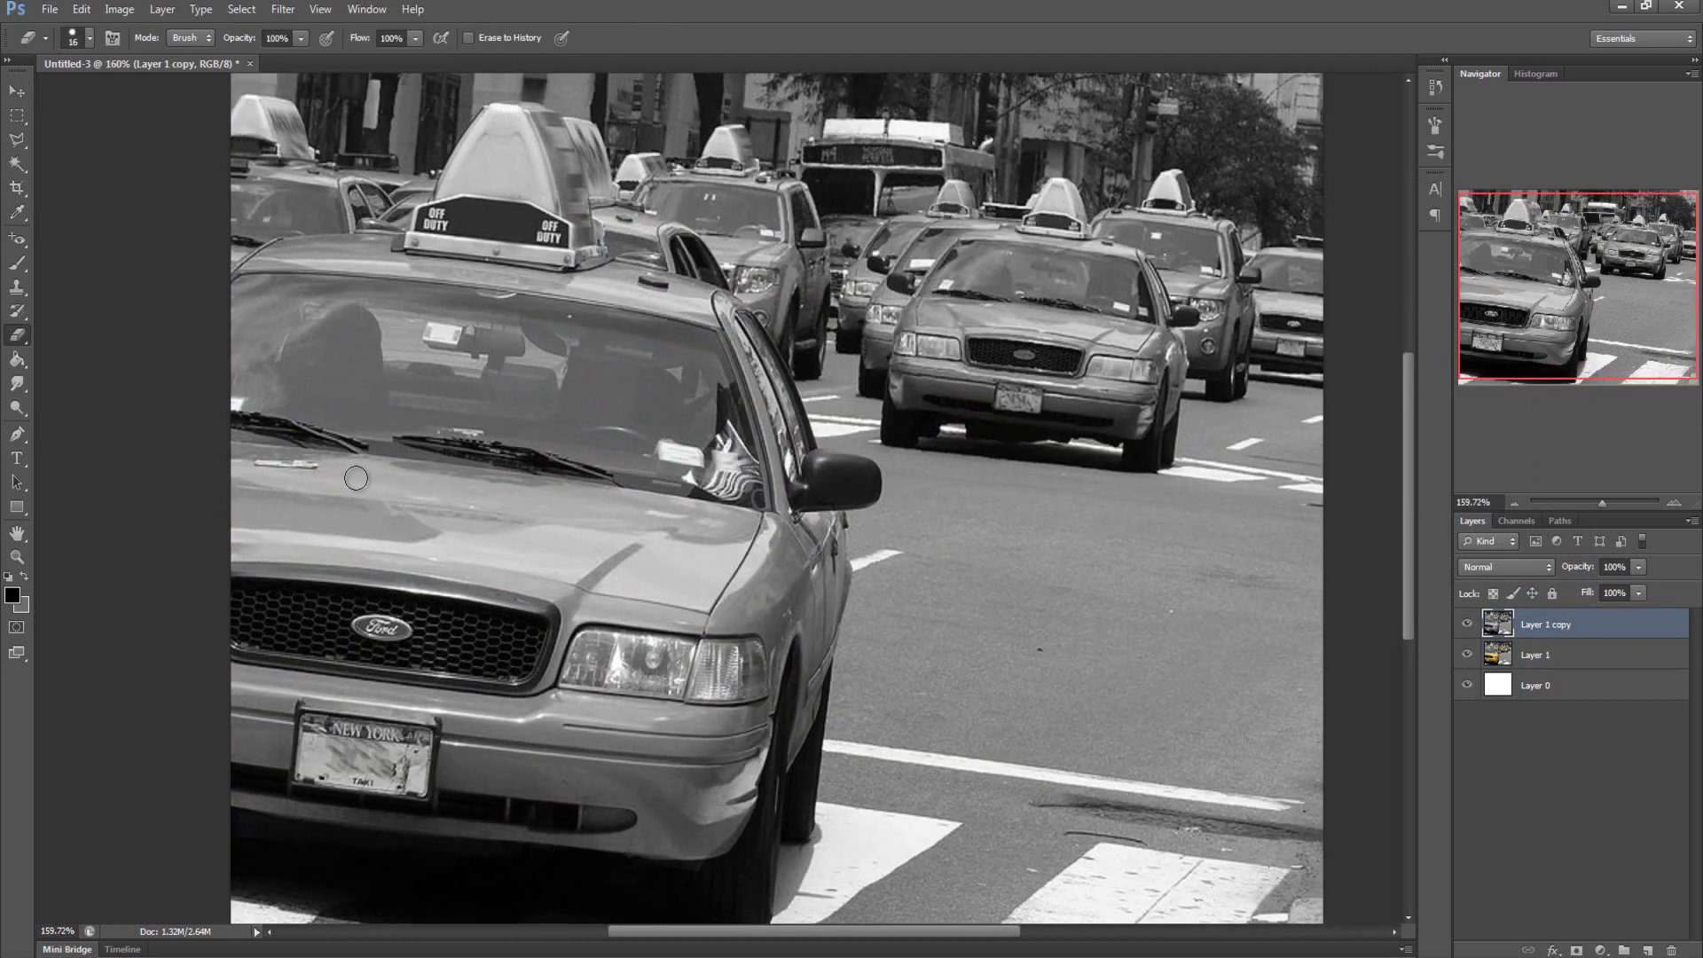
pyautogui.click(231, 456)
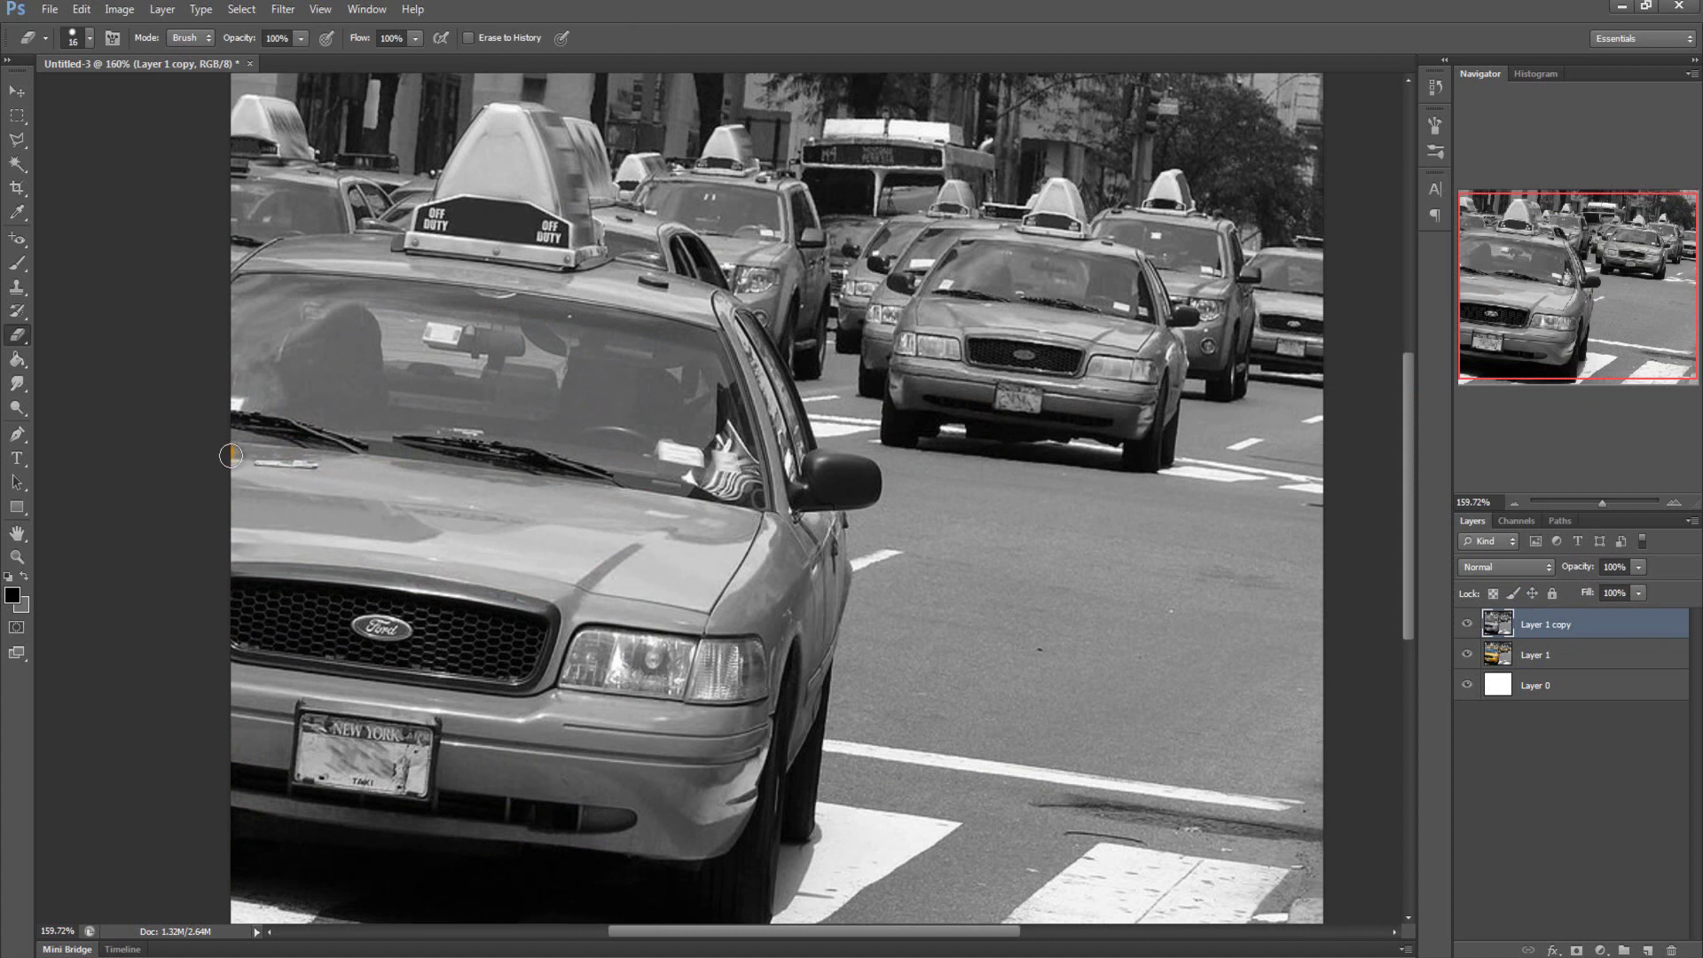
# With the standard Eraser, erase over the front taxi's hood and enlarge the brush to 40 px
pyautogui.rightClick(15, 342)
pyautogui.click(14, 346)
pyautogui.click(17, 335)
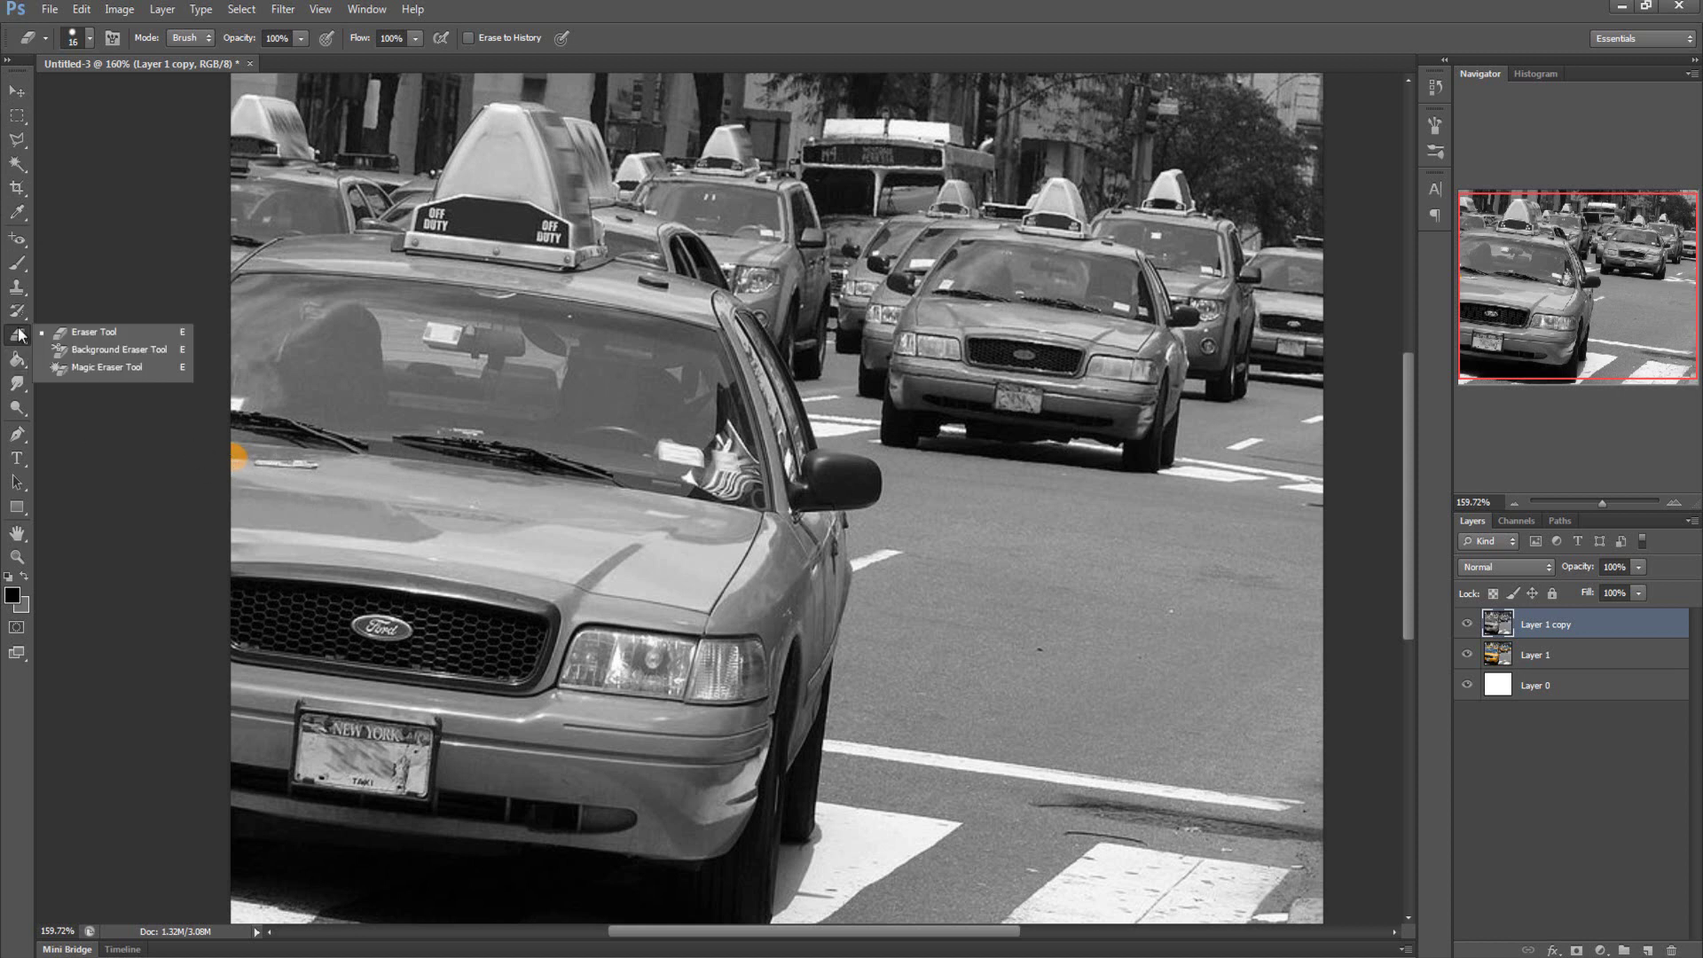
pyautogui.click(116, 336)
pyautogui.moveTo(230, 454)
pyautogui.mouseDown()
pyautogui.moveTo(360, 487)
pyautogui.moveTo(252, 474)
pyautogui.moveTo(308, 458)
pyautogui.moveTo(259, 457)
pyautogui.moveTo(328, 465)
pyautogui.moveTo(268, 478)
pyautogui.moveTo(377, 469)
pyautogui.moveTo(350, 511)
pyautogui.moveTo(402, 505)
pyautogui.moveTo(227, 517)
pyautogui.moveTo(260, 538)
pyautogui.moveTo(204, 537)
pyautogui.moveTo(296, 537)
pyautogui.moveTo(217, 547)
pyautogui.moveTo(376, 528)
pyautogui.moveTo(260, 525)
pyautogui.moveTo(428, 563)
pyautogui.moveTo(551, 556)
pyautogui.moveTo(292, 541)
pyautogui.moveTo(630, 594)
pyautogui.moveTo(499, 538)
pyautogui.moveTo(314, 519)
pyautogui.moveTo(561, 521)
pyautogui.moveTo(318, 493)
pyautogui.moveTo(772, 530)
pyautogui.moveTo(692, 540)
pyautogui.moveTo(553, 507)
pyautogui.moveTo(788, 552)
pyautogui.moveTo(644, 615)
pyautogui.moveTo(614, 665)
pyautogui.moveTo(601, 623)
pyautogui.moveTo(569, 693)
pyautogui.moveTo(585, 653)
pyautogui.moveTo(545, 698)
pyautogui.moveTo(238, 688)
pyautogui.moveTo(378, 719)
pyautogui.moveTo(203, 714)
pyautogui.moveTo(291, 742)
pyautogui.moveTo(346, 789)
pyautogui.moveTo(727, 843)
pyautogui.moveTo(723, 898)
pyautogui.moveTo(750, 727)
pyautogui.moveTo(701, 754)
pyautogui.moveTo(599, 701)
pyautogui.moveTo(788, 568)
pyautogui.moveTo(847, 554)
pyautogui.moveTo(763, 740)
pyautogui.moveTo(752, 754)
pyautogui.moveTo(806, 501)
pyautogui.moveTo(781, 395)
pyautogui.mouseUp()
pyautogui.rightClick(383, 519)
pyautogui.press('Return')
# Zoom in, shrink the eraser to 14 px, and erase up the windscreen pillar, redoing one stroke
pyautogui.scroll(3, 670, 260)
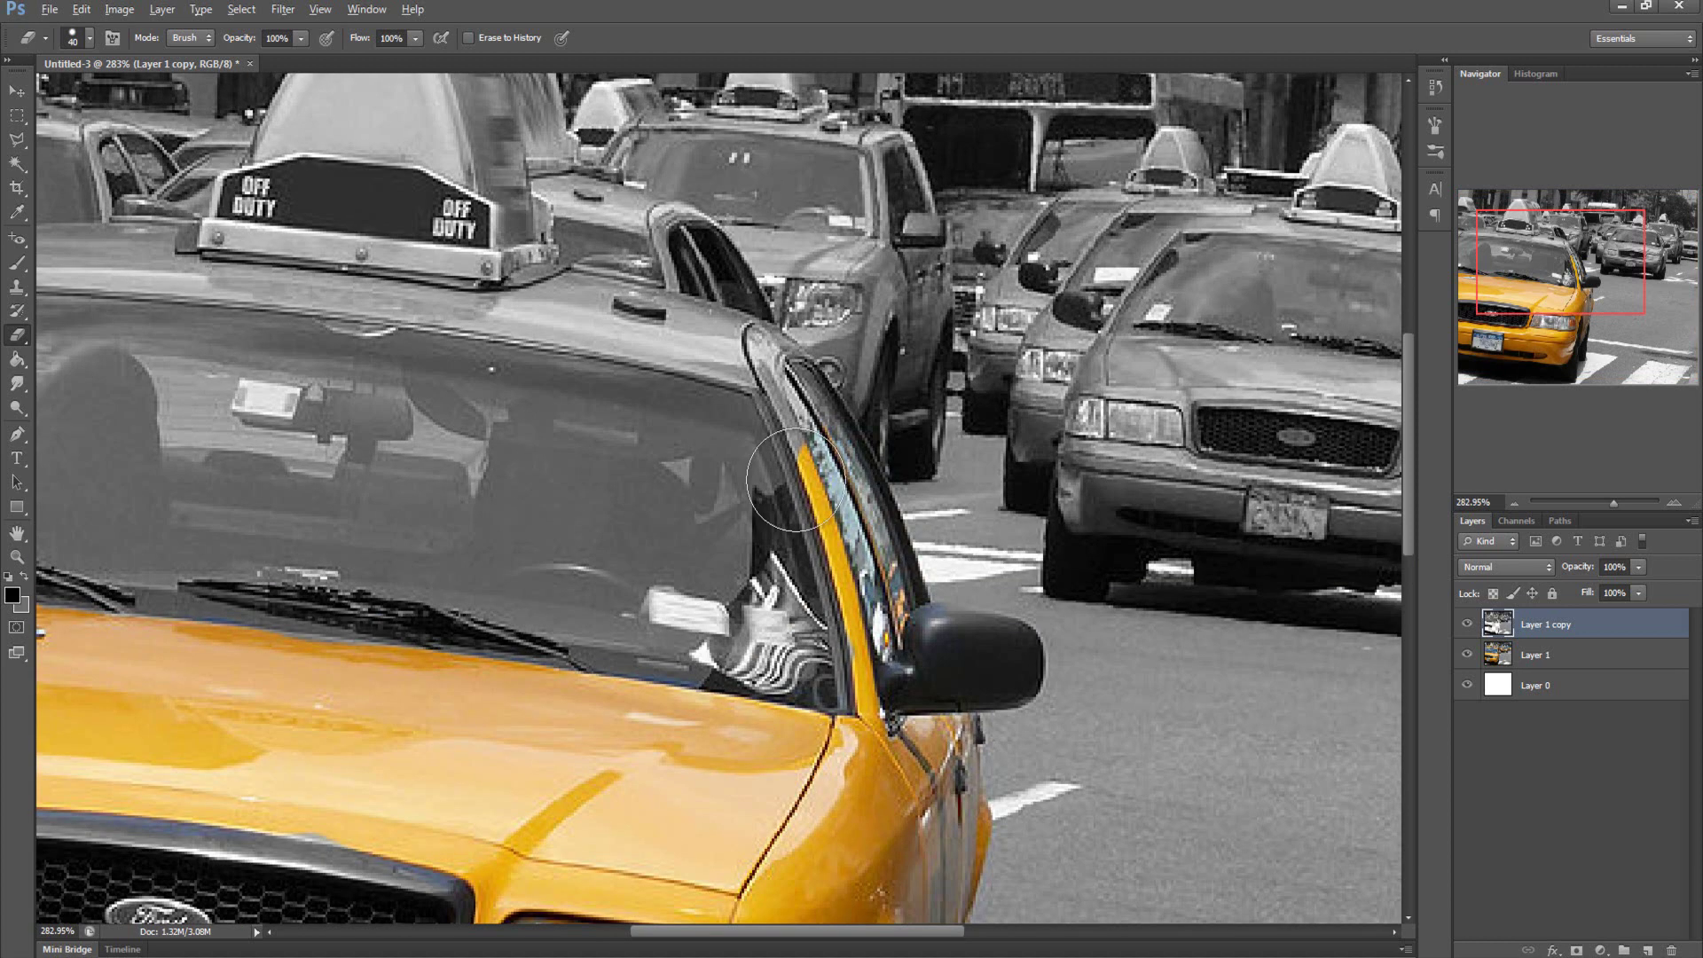
pyautogui.rightClick(887, 593)
pyautogui.moveTo(928, 586); pyautogui.dragTo(911, 585)
pyautogui.press('Return')
pyautogui.moveTo(820, 466)
pyautogui.mouseDown()
pyautogui.moveTo(770, 361)
pyautogui.moveTo(786, 348)
pyautogui.moveTo(559, 271)
pyautogui.mouseUp()
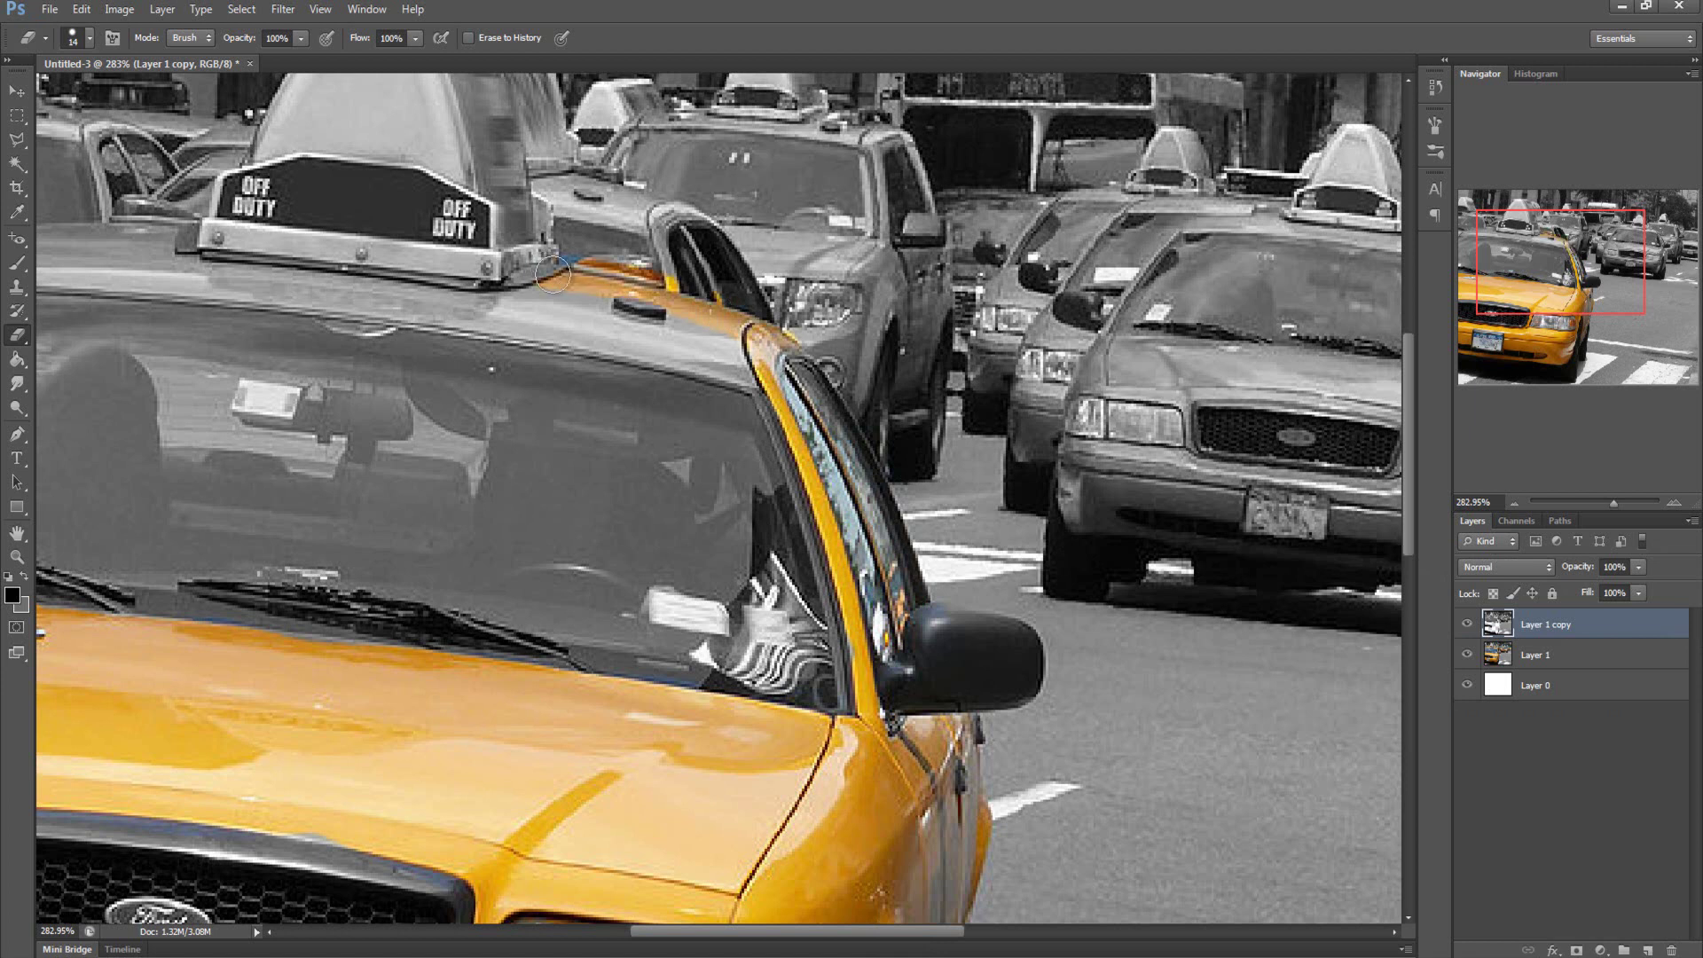
pyautogui.hotkey('ctrl', 'z')
pyautogui.moveTo(814, 457)
pyautogui.mouseDown()
pyautogui.moveTo(767, 360)
pyautogui.moveTo(791, 346)
pyautogui.moveTo(670, 307)
pyautogui.moveTo(536, 282)
pyautogui.moveTo(427, 295)
pyautogui.moveTo(777, 373)
pyautogui.moveTo(558, 314)
pyautogui.moveTo(626, 330)
pyautogui.moveTo(121, 275)
pyautogui.mouseUp()
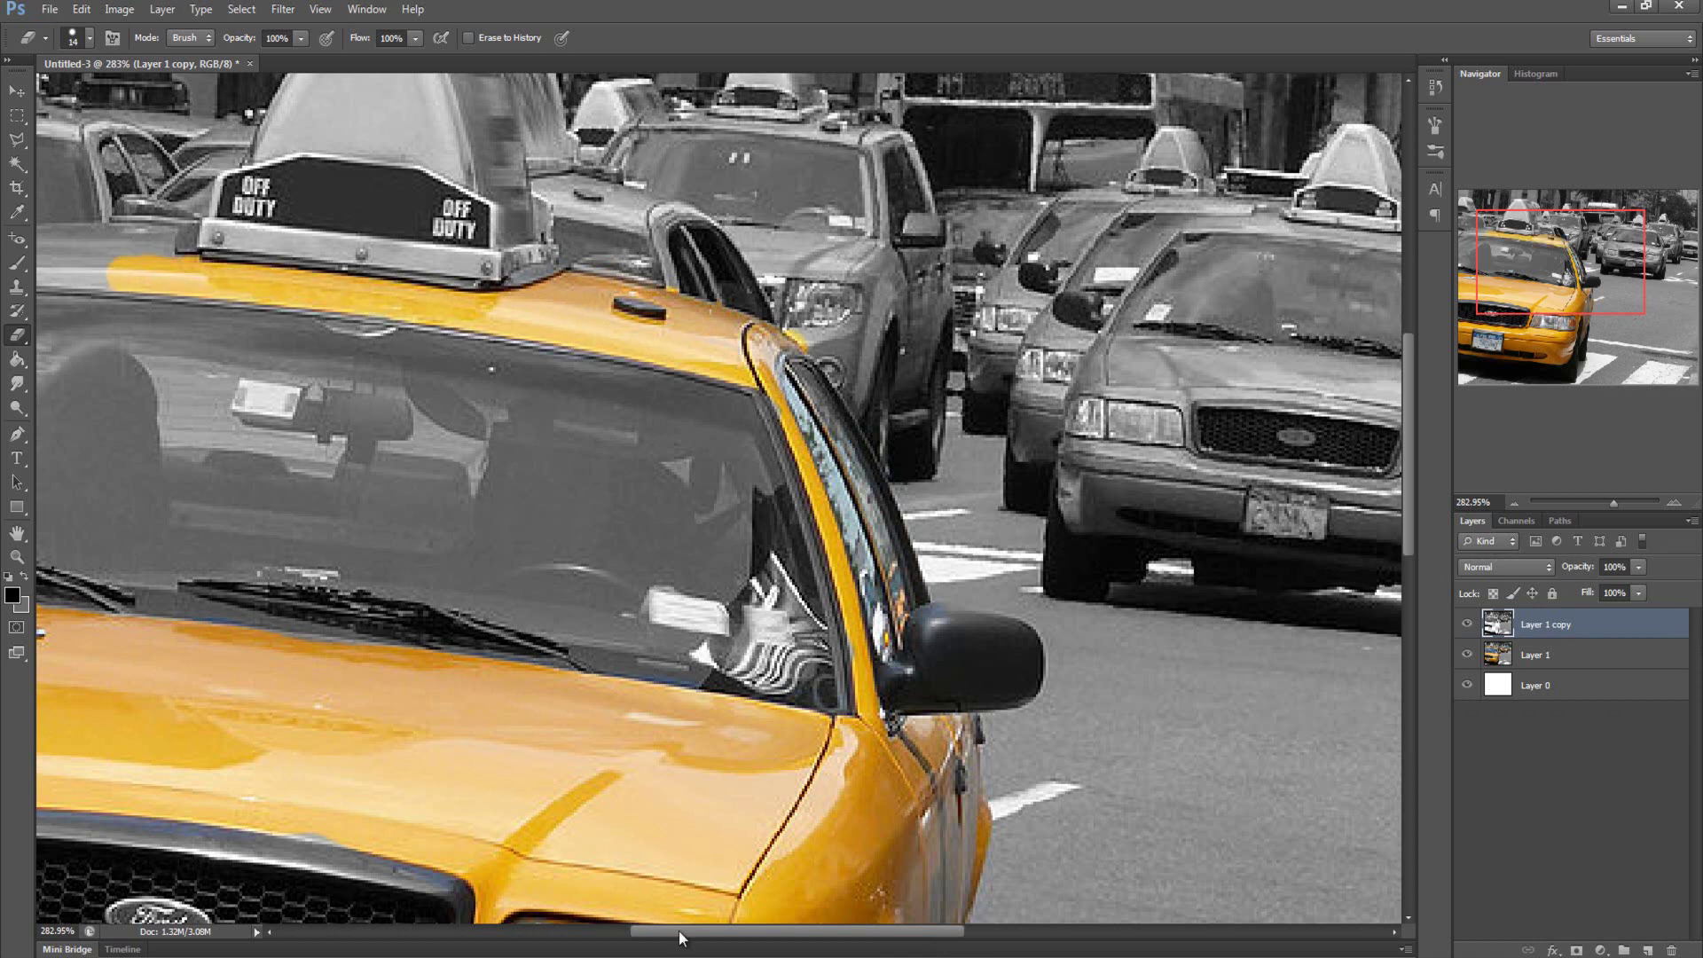
# Erase along the roof's left edge, undo the stray stroke, shrink the eraser to 2 px, and zoom out
pyautogui.moveTo(683, 932); pyautogui.dragTo(576, 939)
pyautogui.scroll(2, 322, 395)
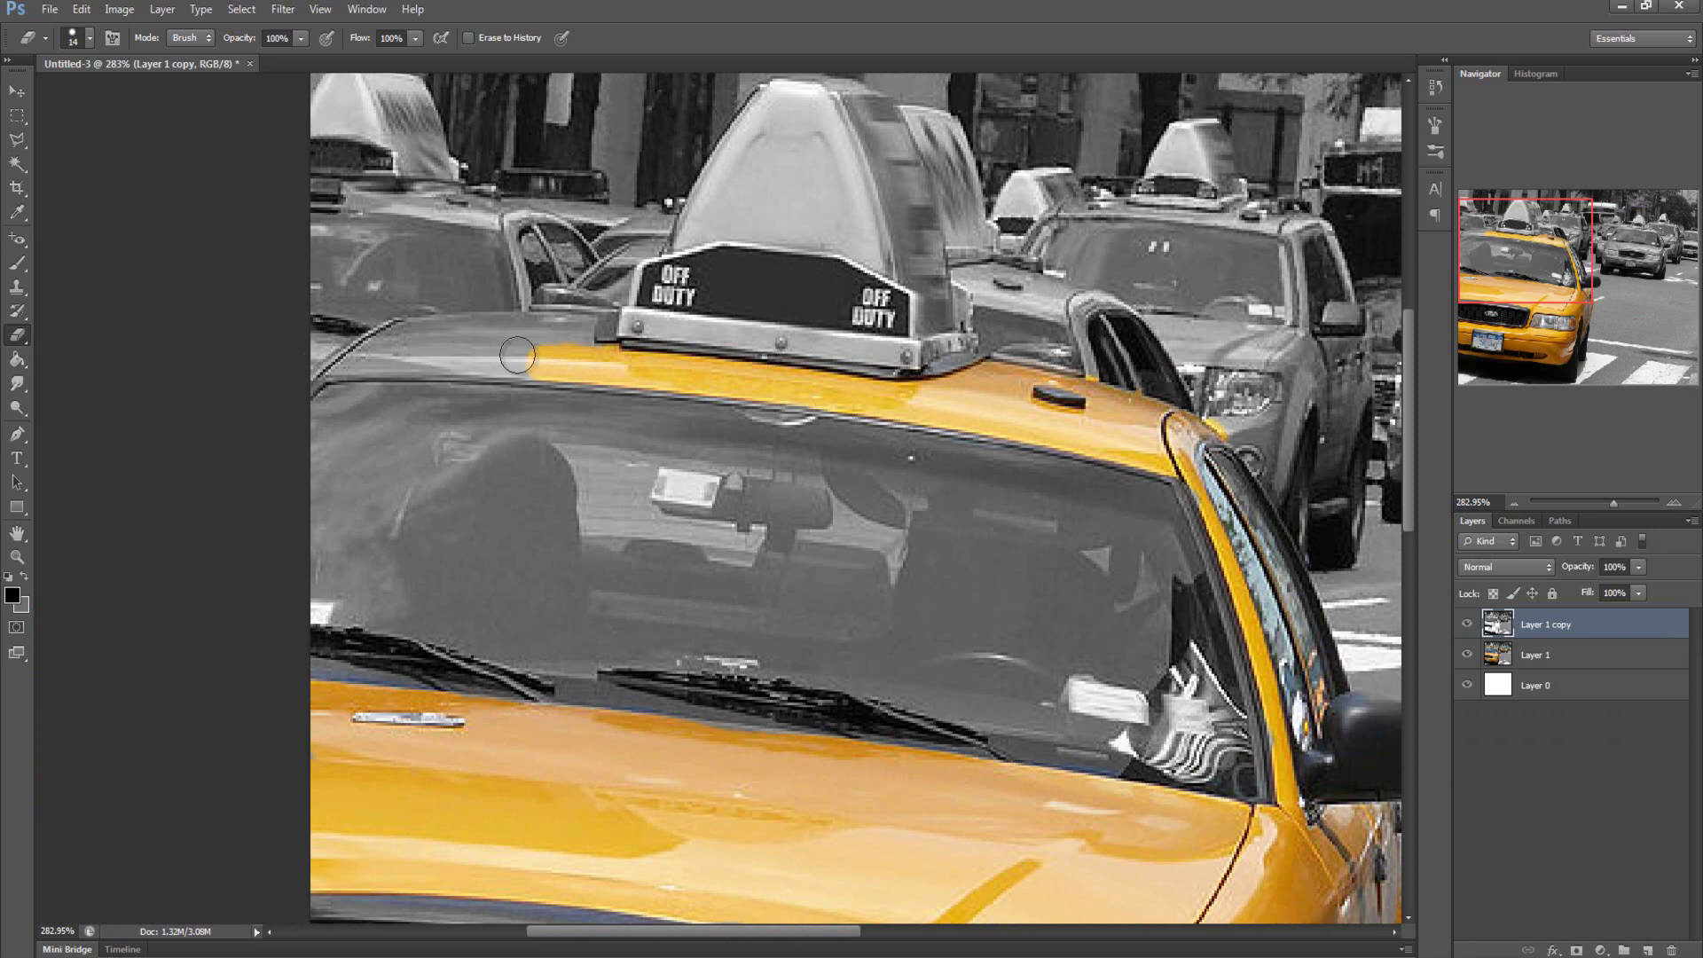
pyautogui.moveTo(564, 368)
pyautogui.mouseDown()
pyautogui.moveTo(338, 370)
pyautogui.moveTo(427, 320)
pyautogui.moveTo(627, 330)
pyautogui.moveTo(403, 348)
pyautogui.moveTo(570, 365)
pyautogui.moveTo(440, 357)
pyautogui.moveTo(562, 351)
pyautogui.moveTo(386, 350)
pyautogui.moveTo(355, 369)
pyautogui.moveTo(554, 354)
pyautogui.moveTo(605, 326)
pyautogui.moveTo(441, 339)
pyautogui.moveTo(526, 342)
pyautogui.moveTo(444, 329)
pyautogui.moveTo(374, 348)
pyautogui.moveTo(622, 363)
pyautogui.moveTo(347, 364)
pyautogui.mouseUp()
pyautogui.hotkey('ctrl', 'z')
pyautogui.rightClick(393, 376)
pyautogui.click(406, 411)
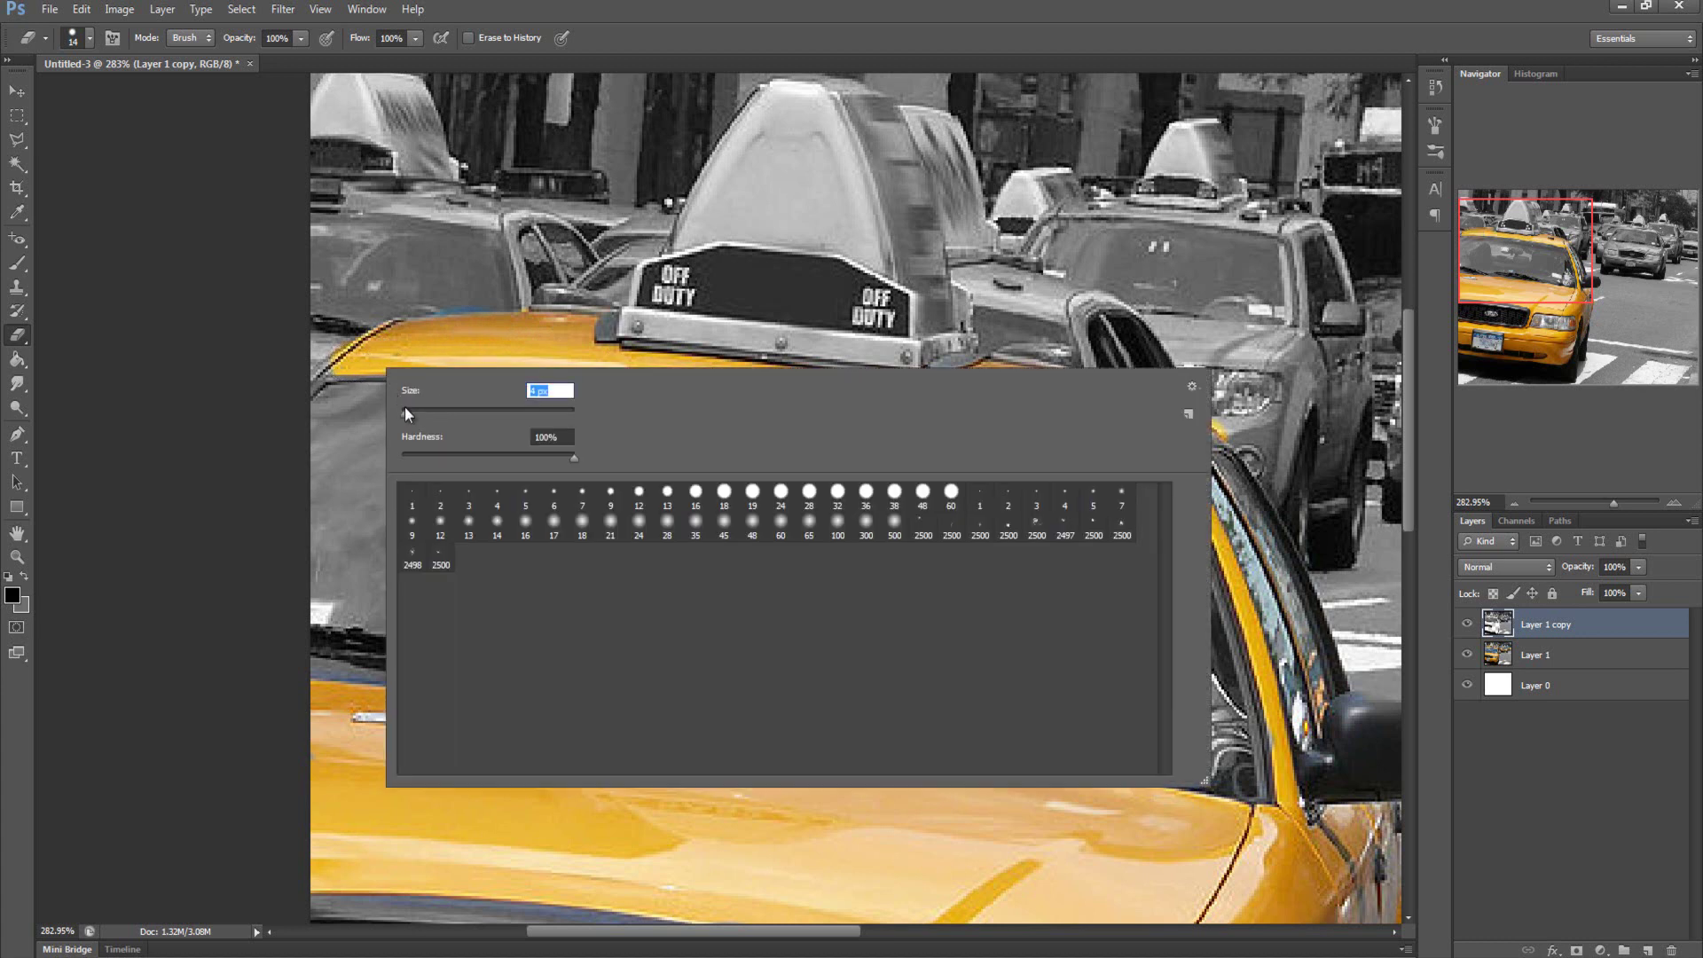
pyautogui.press('Return')
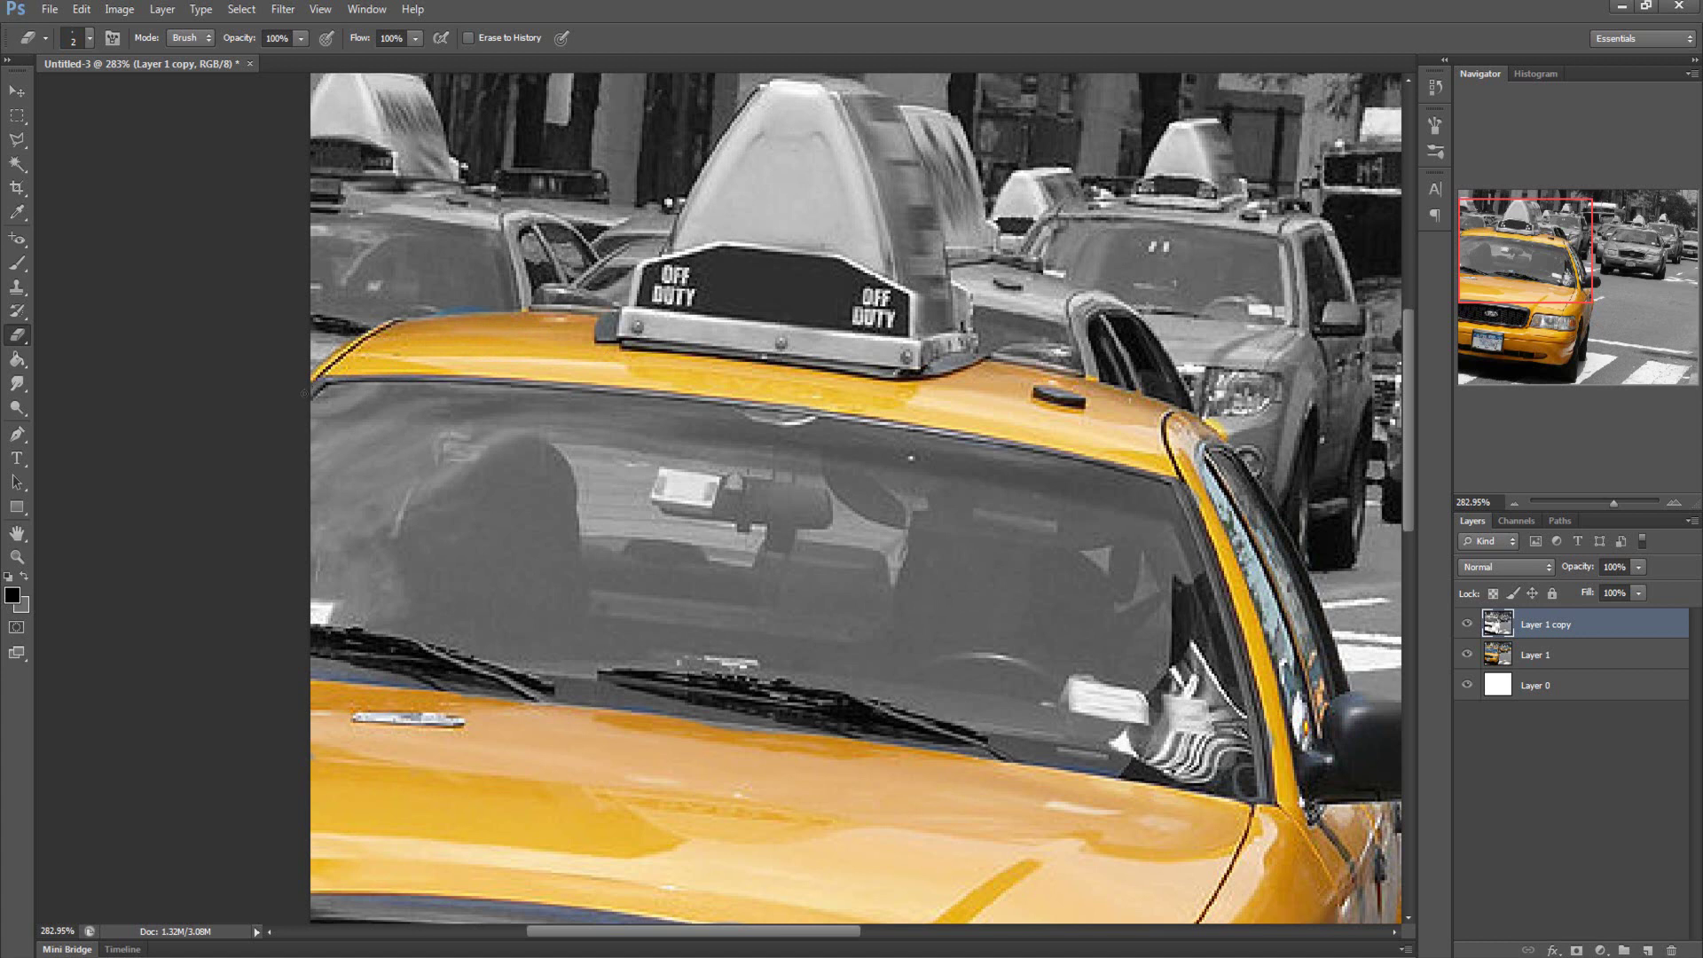
pyautogui.scroll(-5, 698, 573)
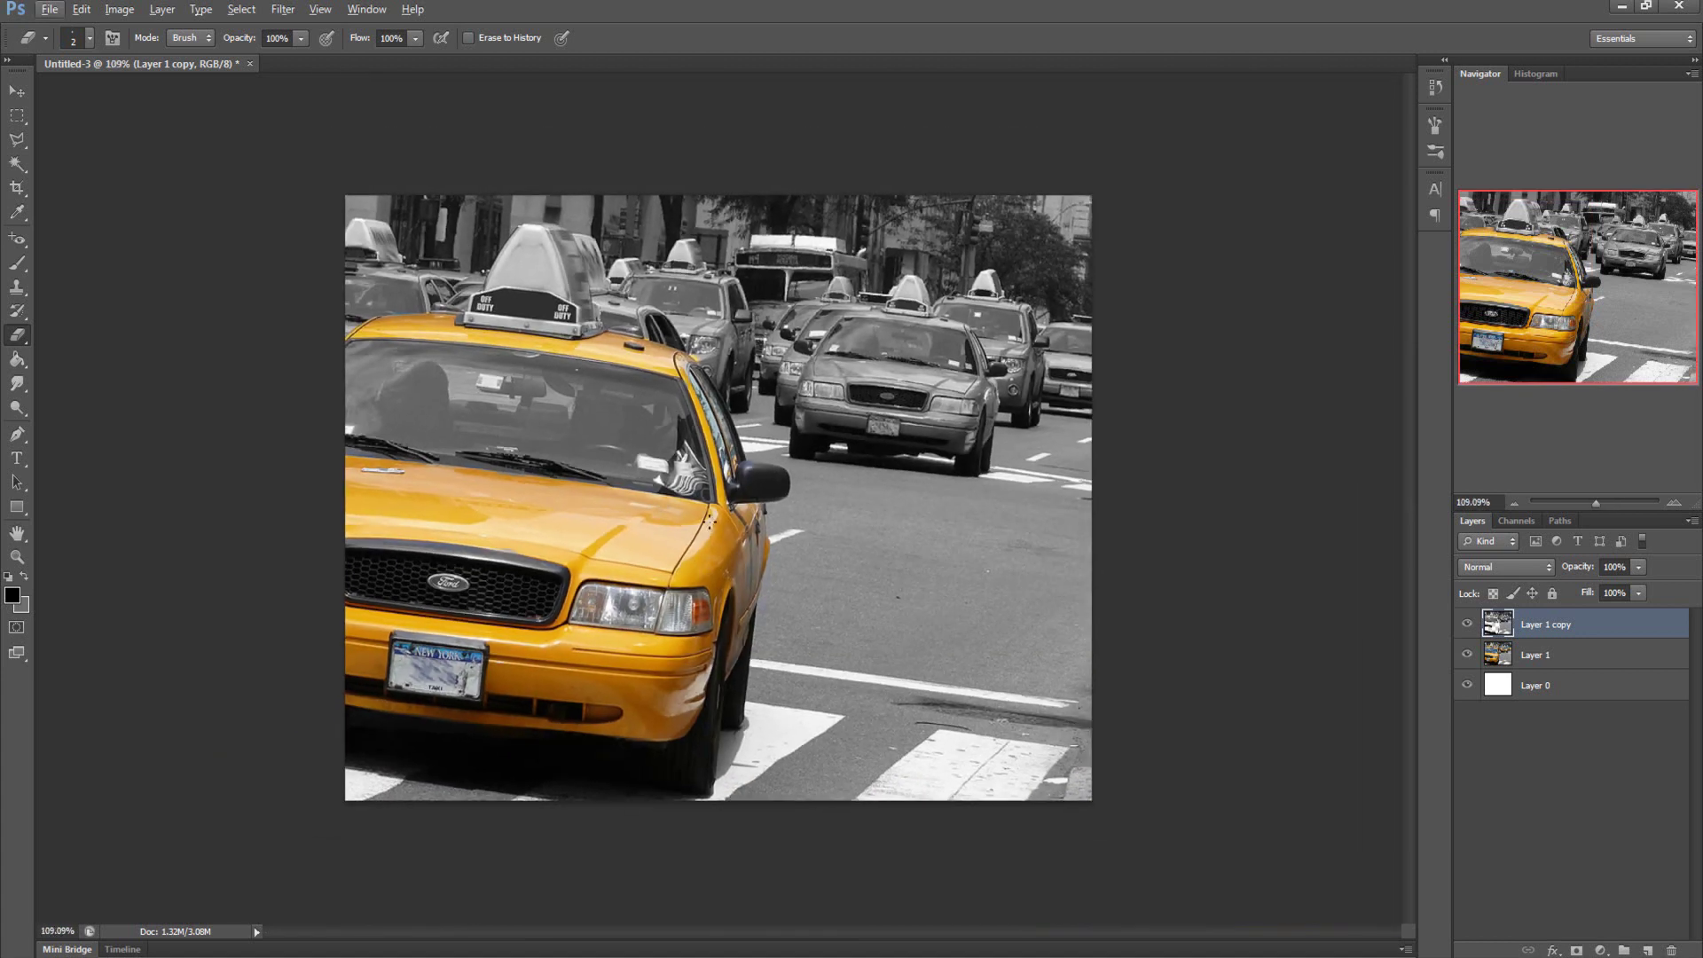
# Set Brightness/Contrast on the grey copy to brightness 0 and contrast 62
pyautogui.press('Escape')
pyautogui.click(119, 9)
pyautogui.moveTo(204, 56)
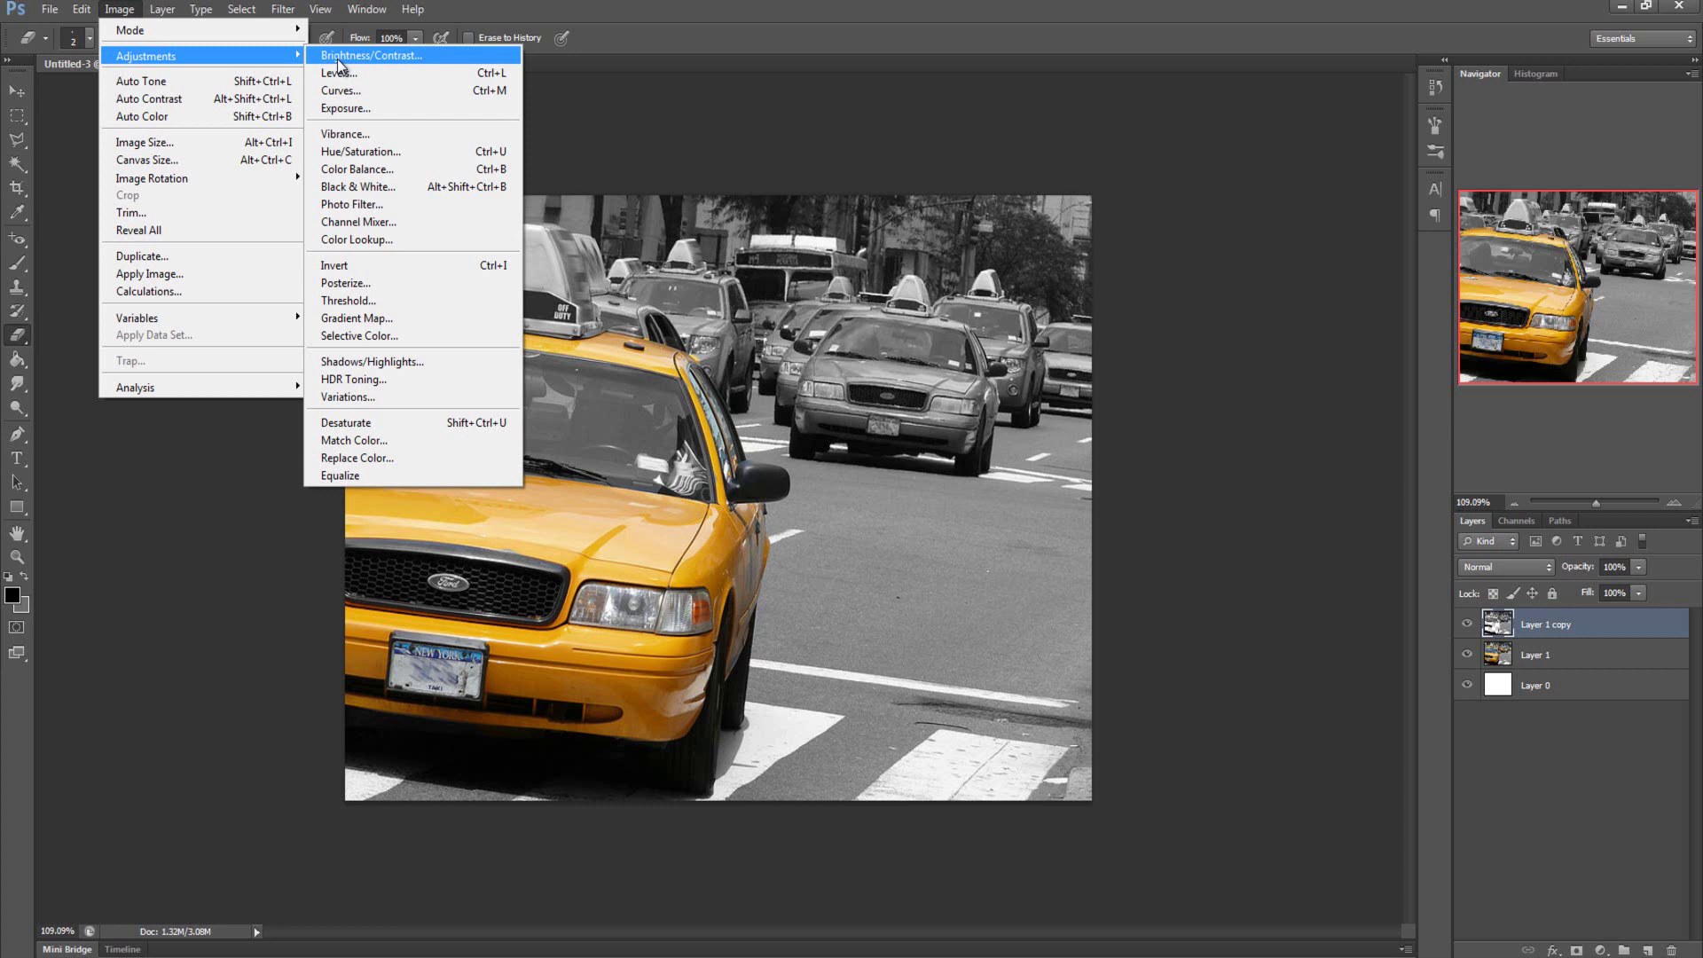
pyautogui.click(334, 59)
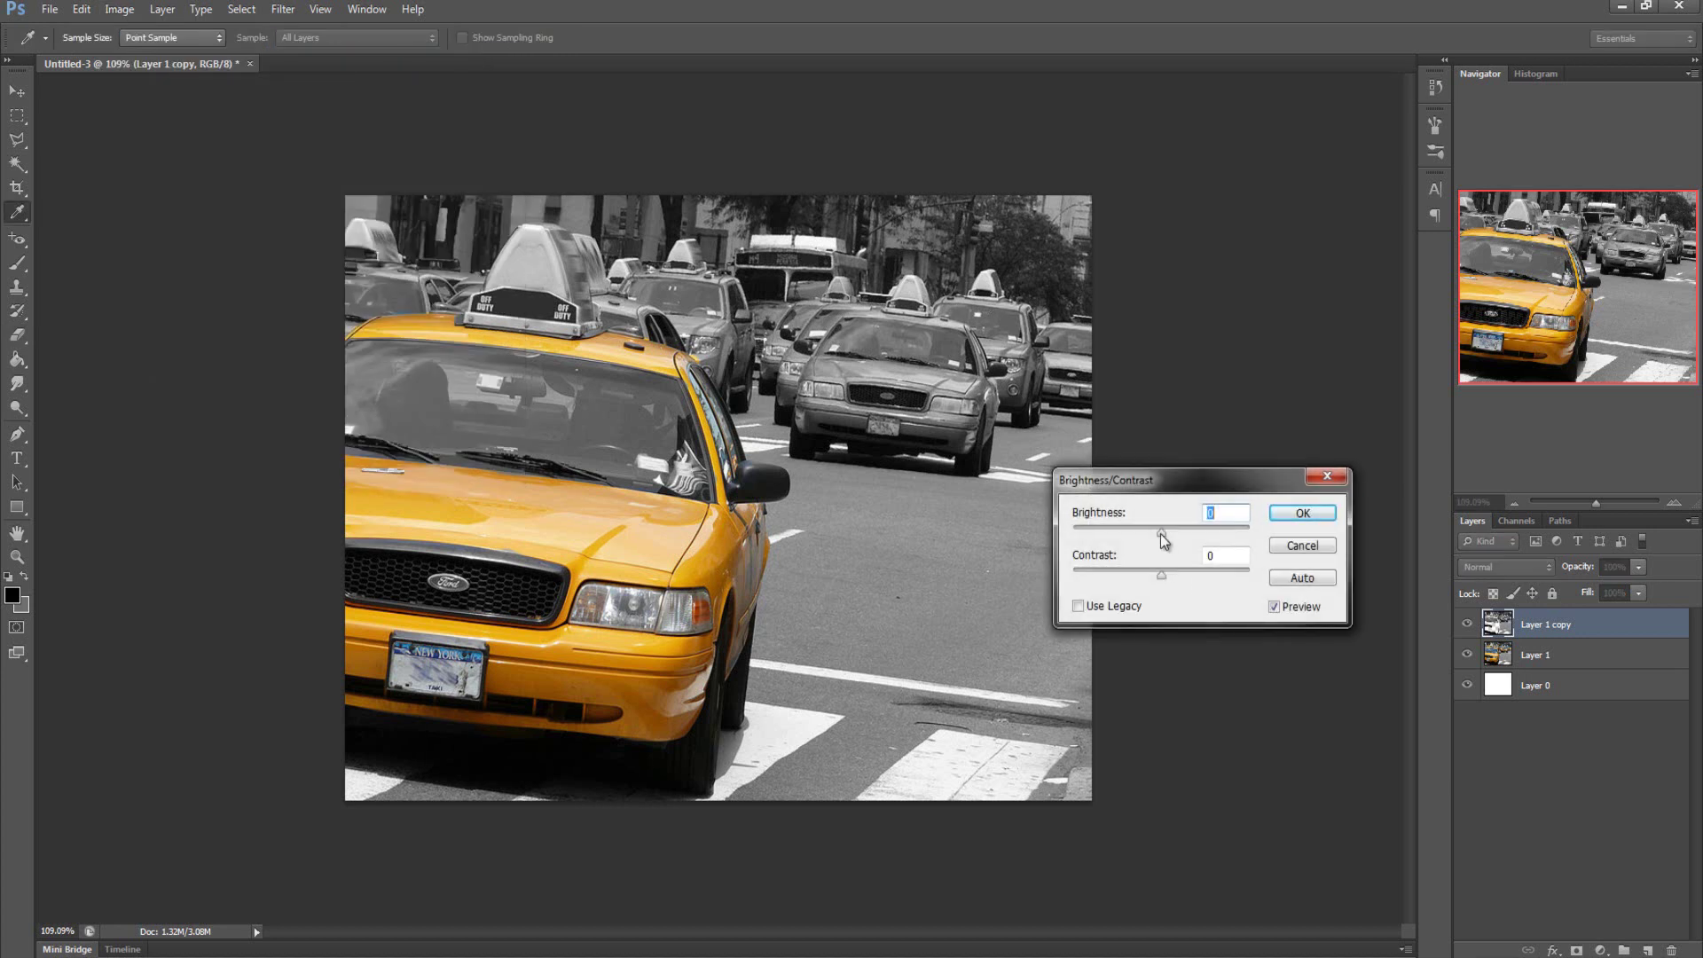
pyautogui.moveTo(1160, 532)
pyautogui.mouseDown()
pyautogui.moveTo(1143, 532)
pyautogui.moveTo(1197, 532)
pyautogui.moveTo(1158, 532)
pyautogui.mouseUp()
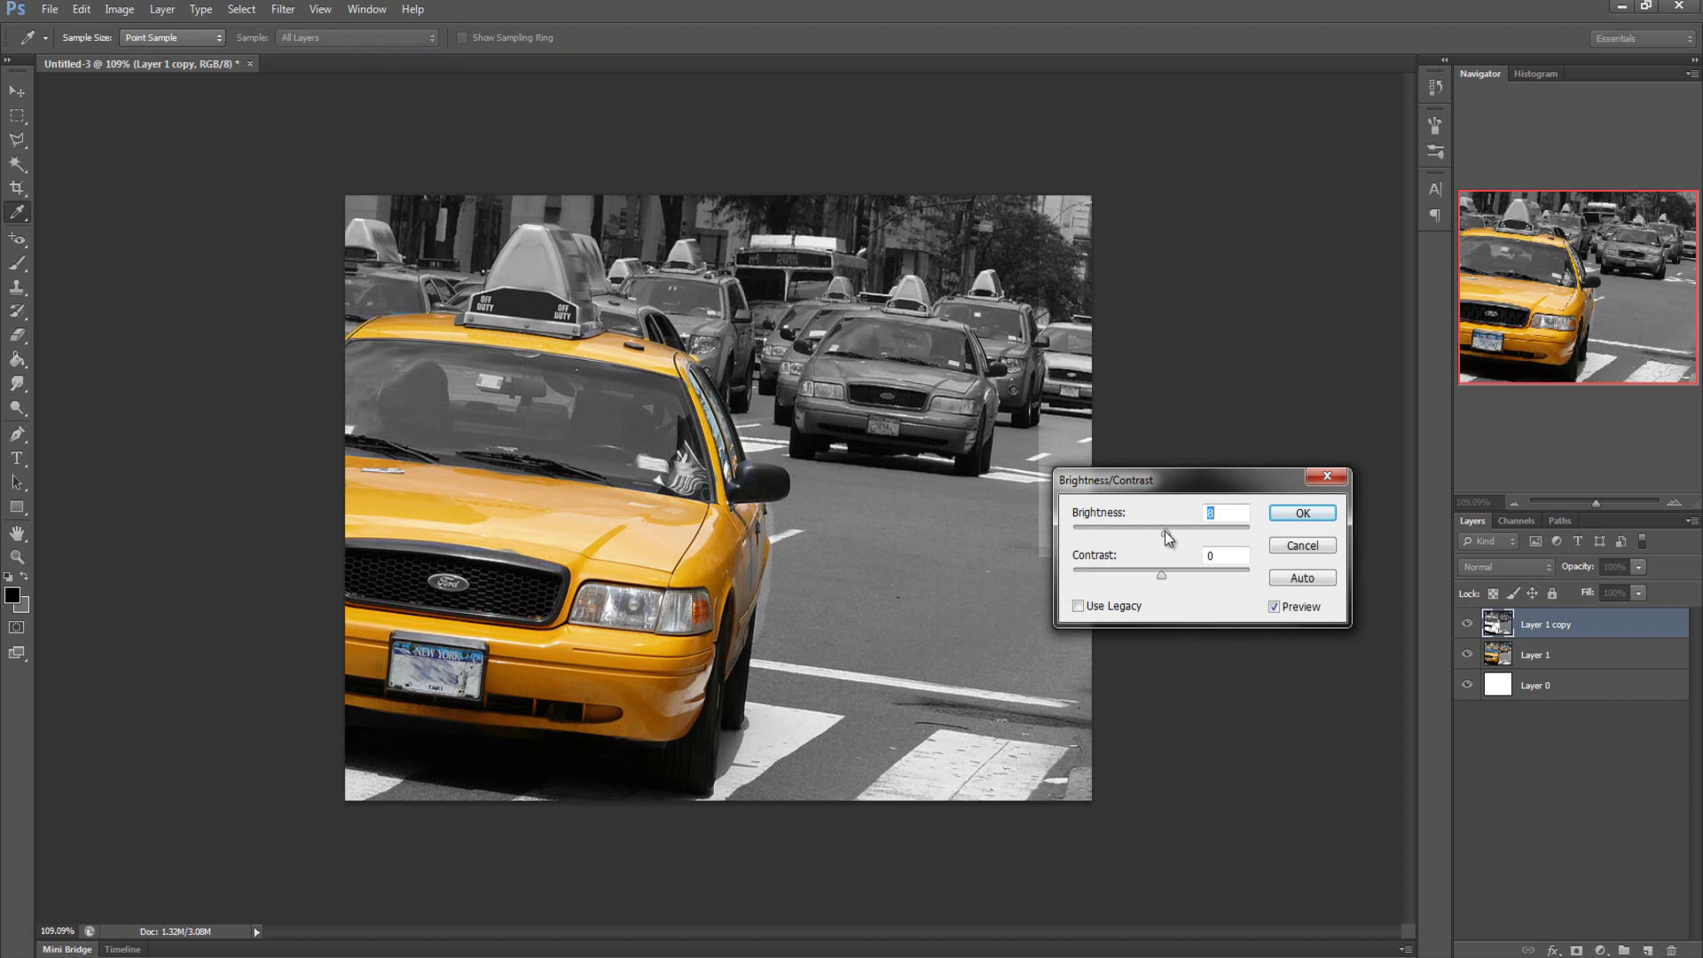
pyautogui.write('0')
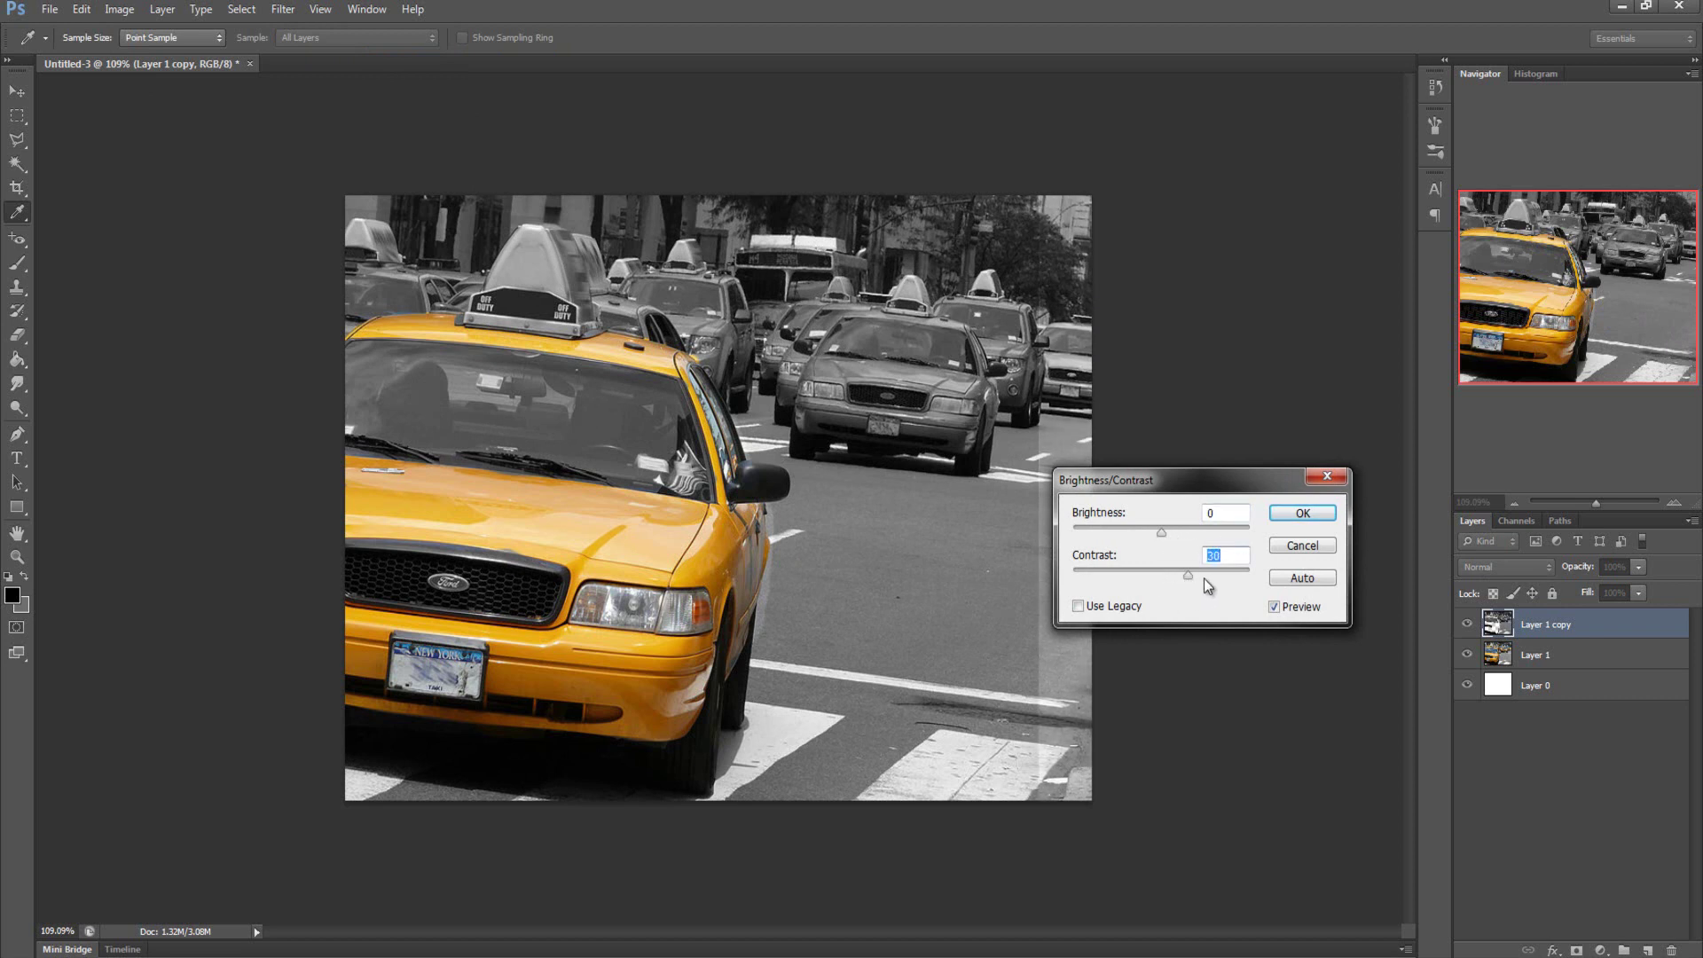
pyautogui.moveTo(1205, 578); pyautogui.dragTo(1215, 577)
pyautogui.moveTo(1150, 489); pyautogui.dragTo(1296, 435)
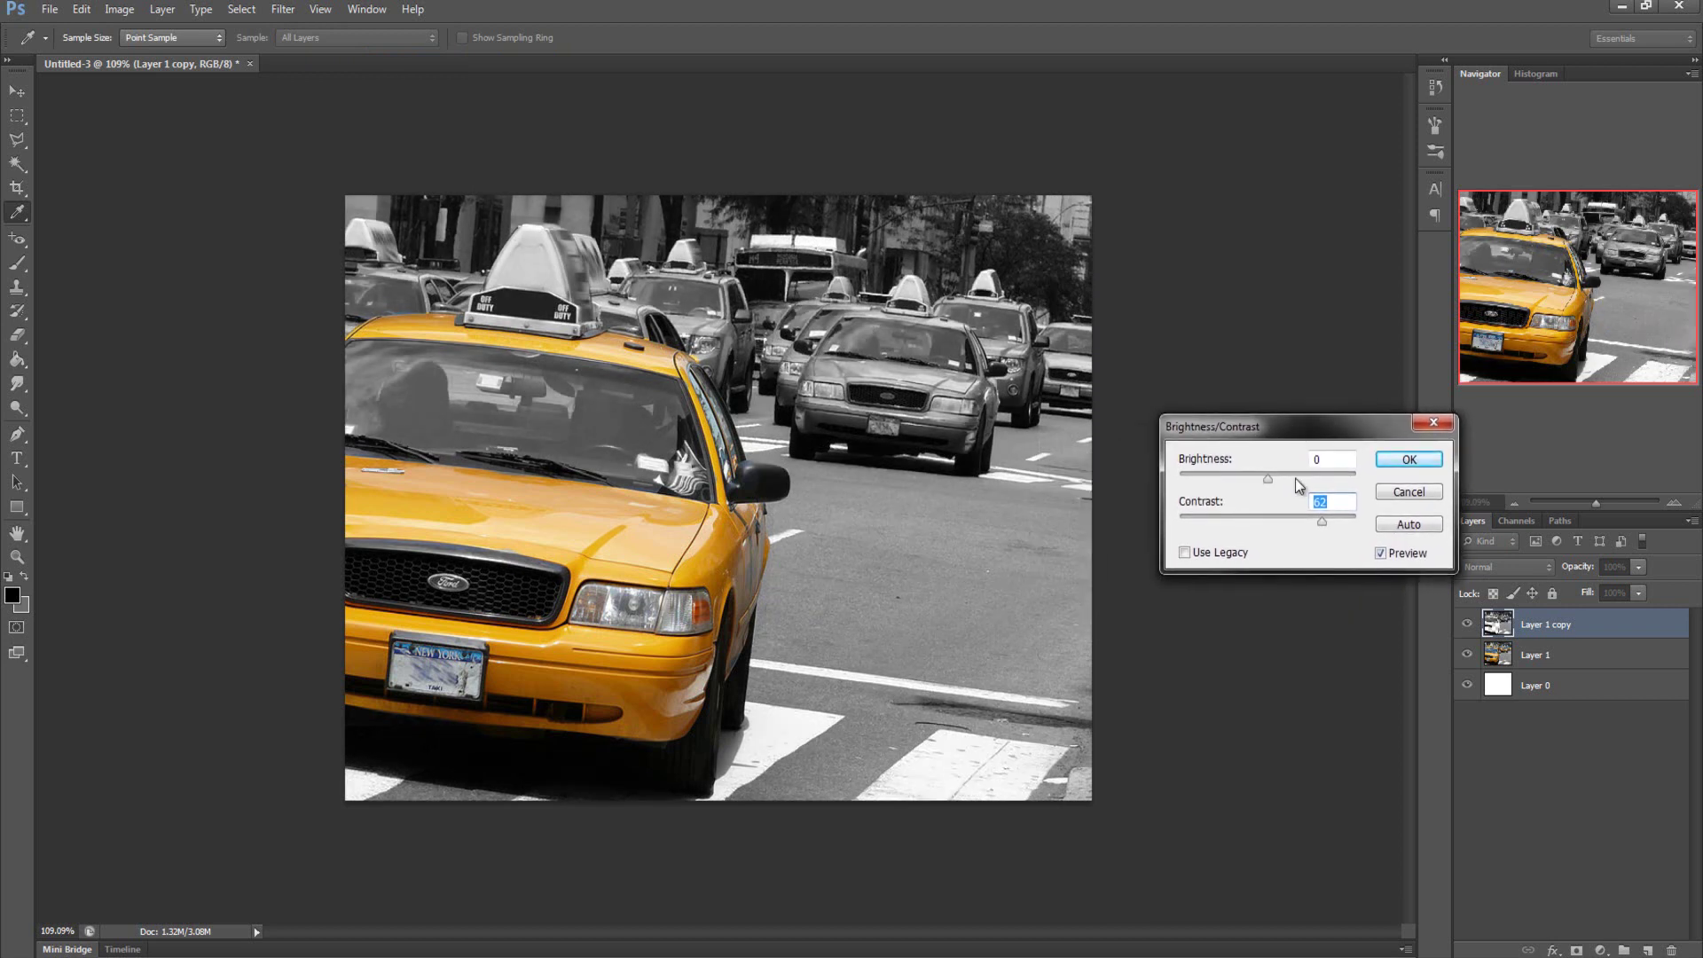
# Apply the contrast change, then select Layer 1 with Layer 1 copy and merge them with Ctrl+E
pyautogui.click(1409, 458)
pyautogui.press('e')
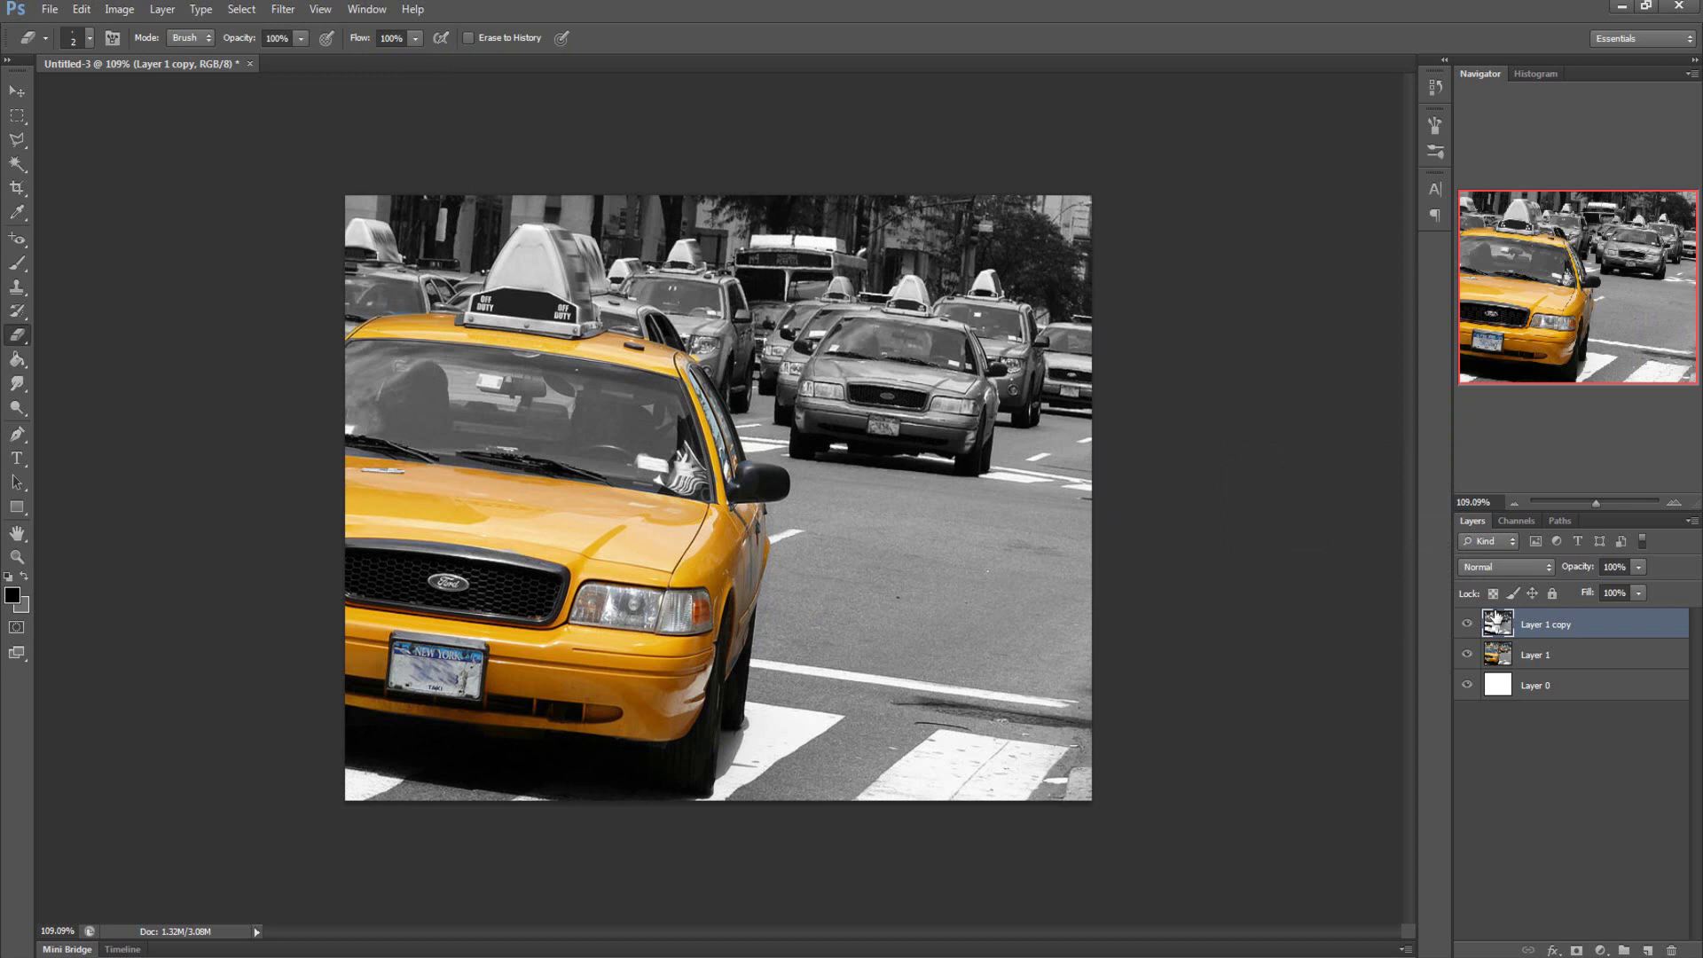
pyautogui.keyDown('shift'); pyautogui.click(1552, 657); pyautogui.keyUp('shift')
pyautogui.keyDown('ctrl'); pyautogui.click(1576, 661); pyautogui.keyUp('ctrl')
pyautogui.keyDown('ctrl'); pyautogui.click(1576, 661); pyautogui.keyUp('ctrl')
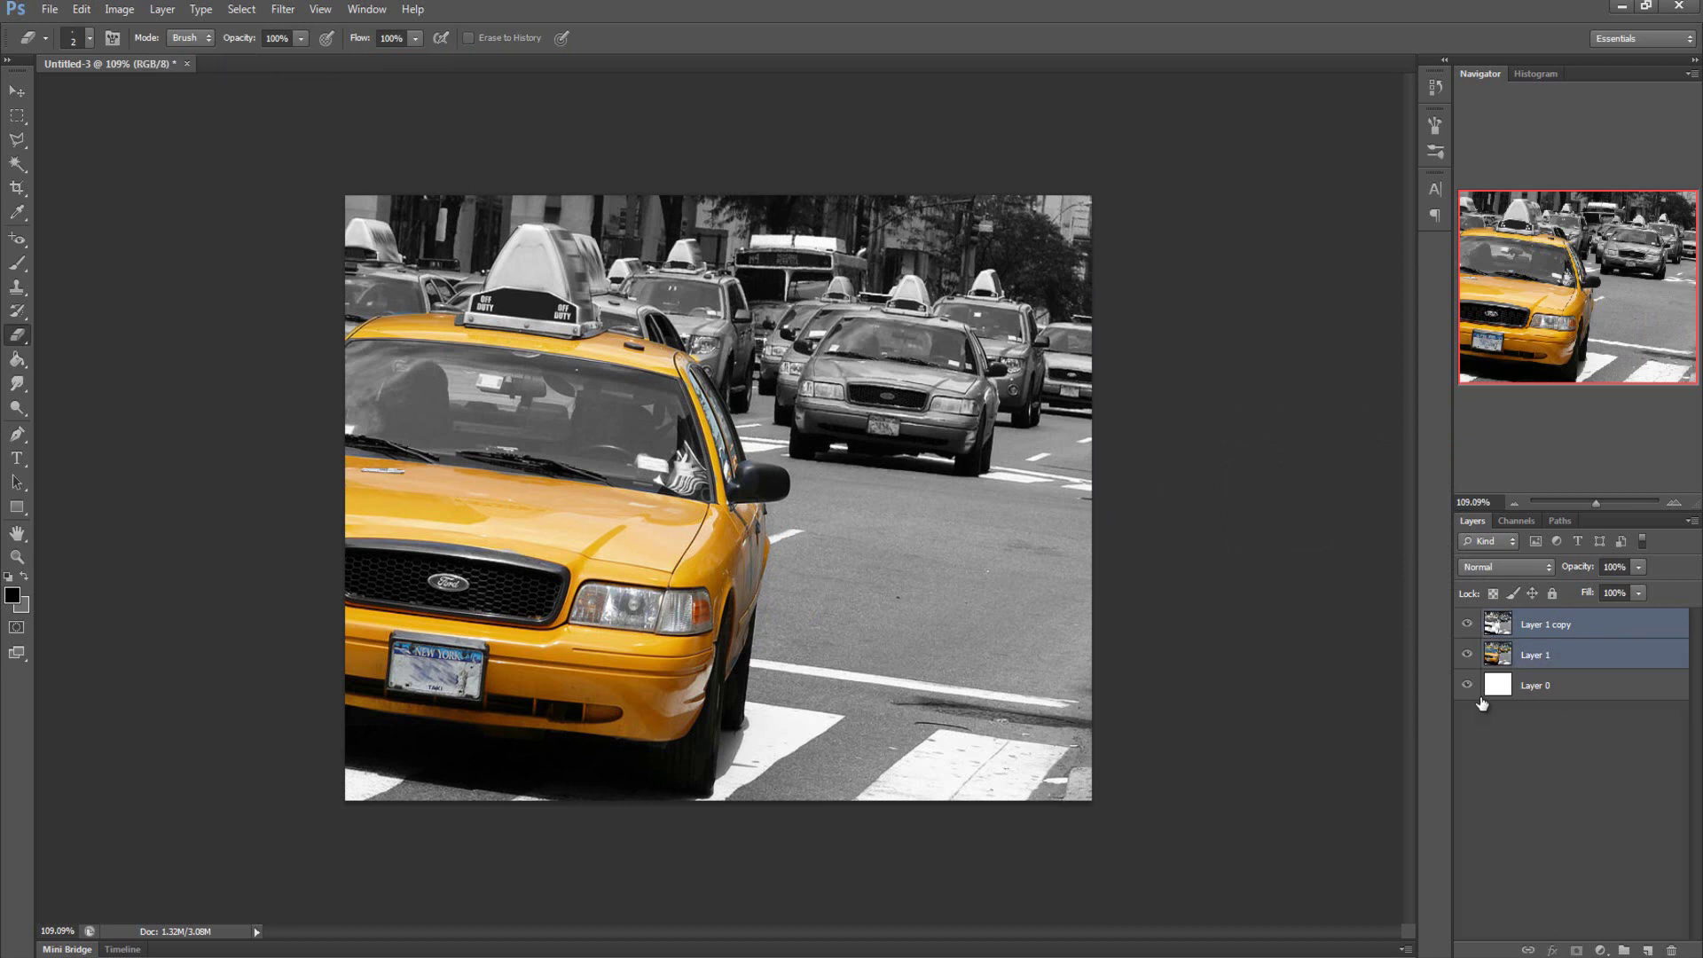
pyautogui.hotkey('ctrl', 'e')
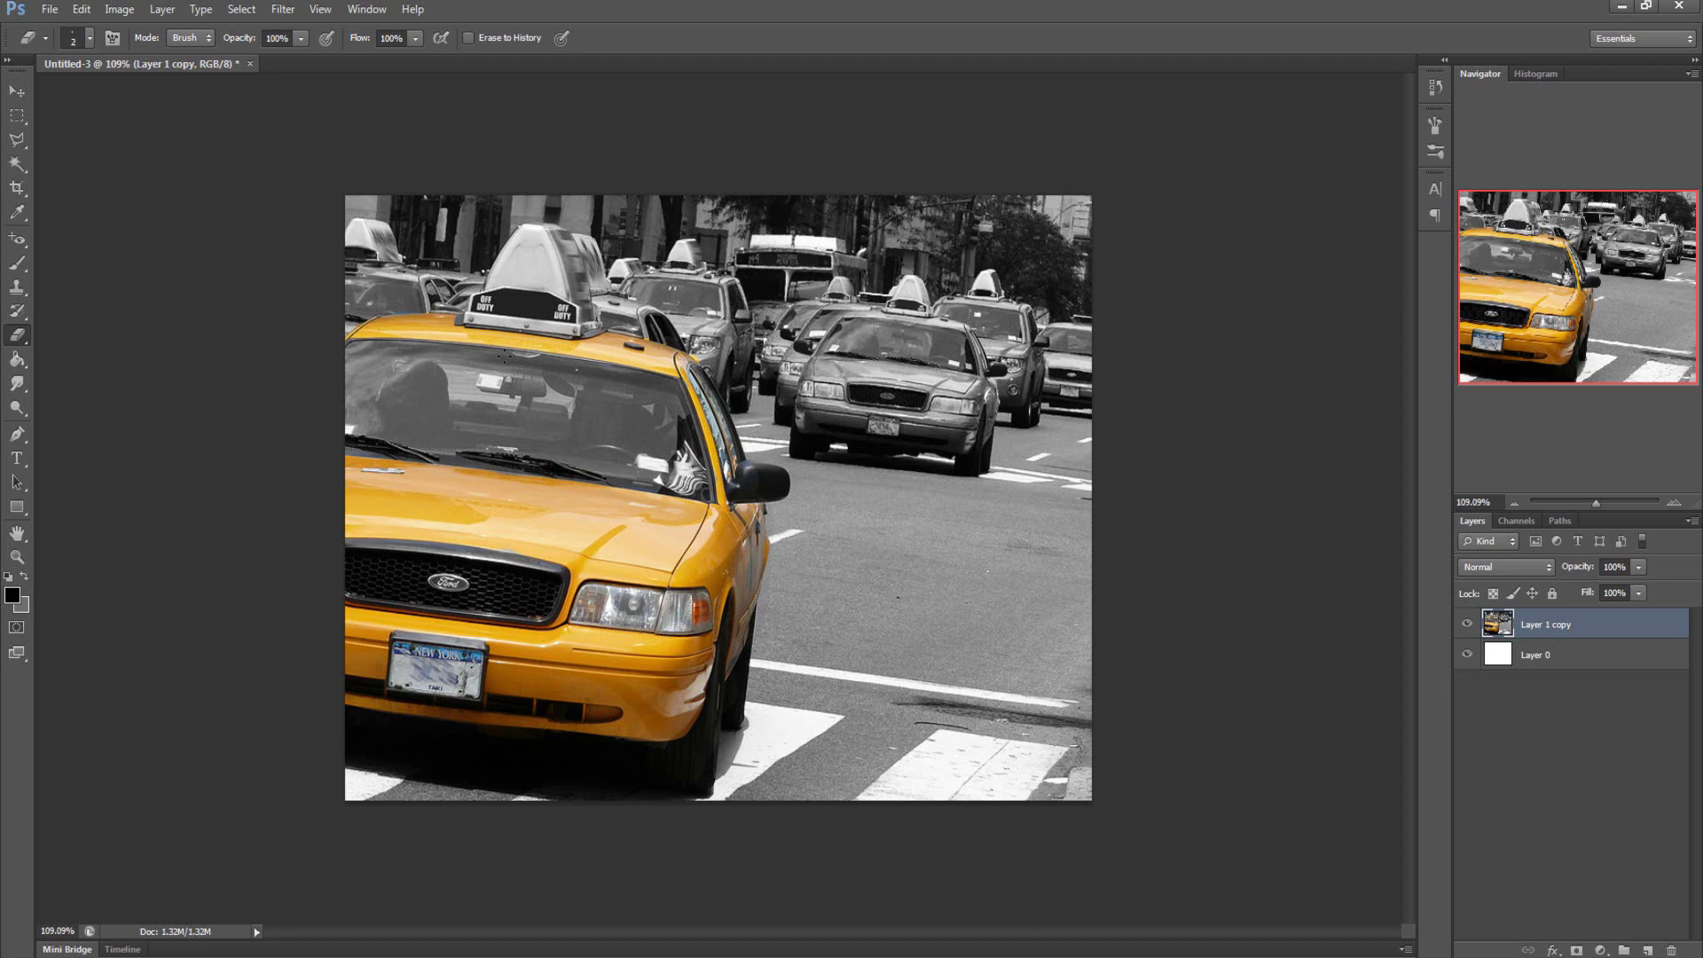
pyautogui.click(118, 11)
pyautogui.moveTo(222, 59)
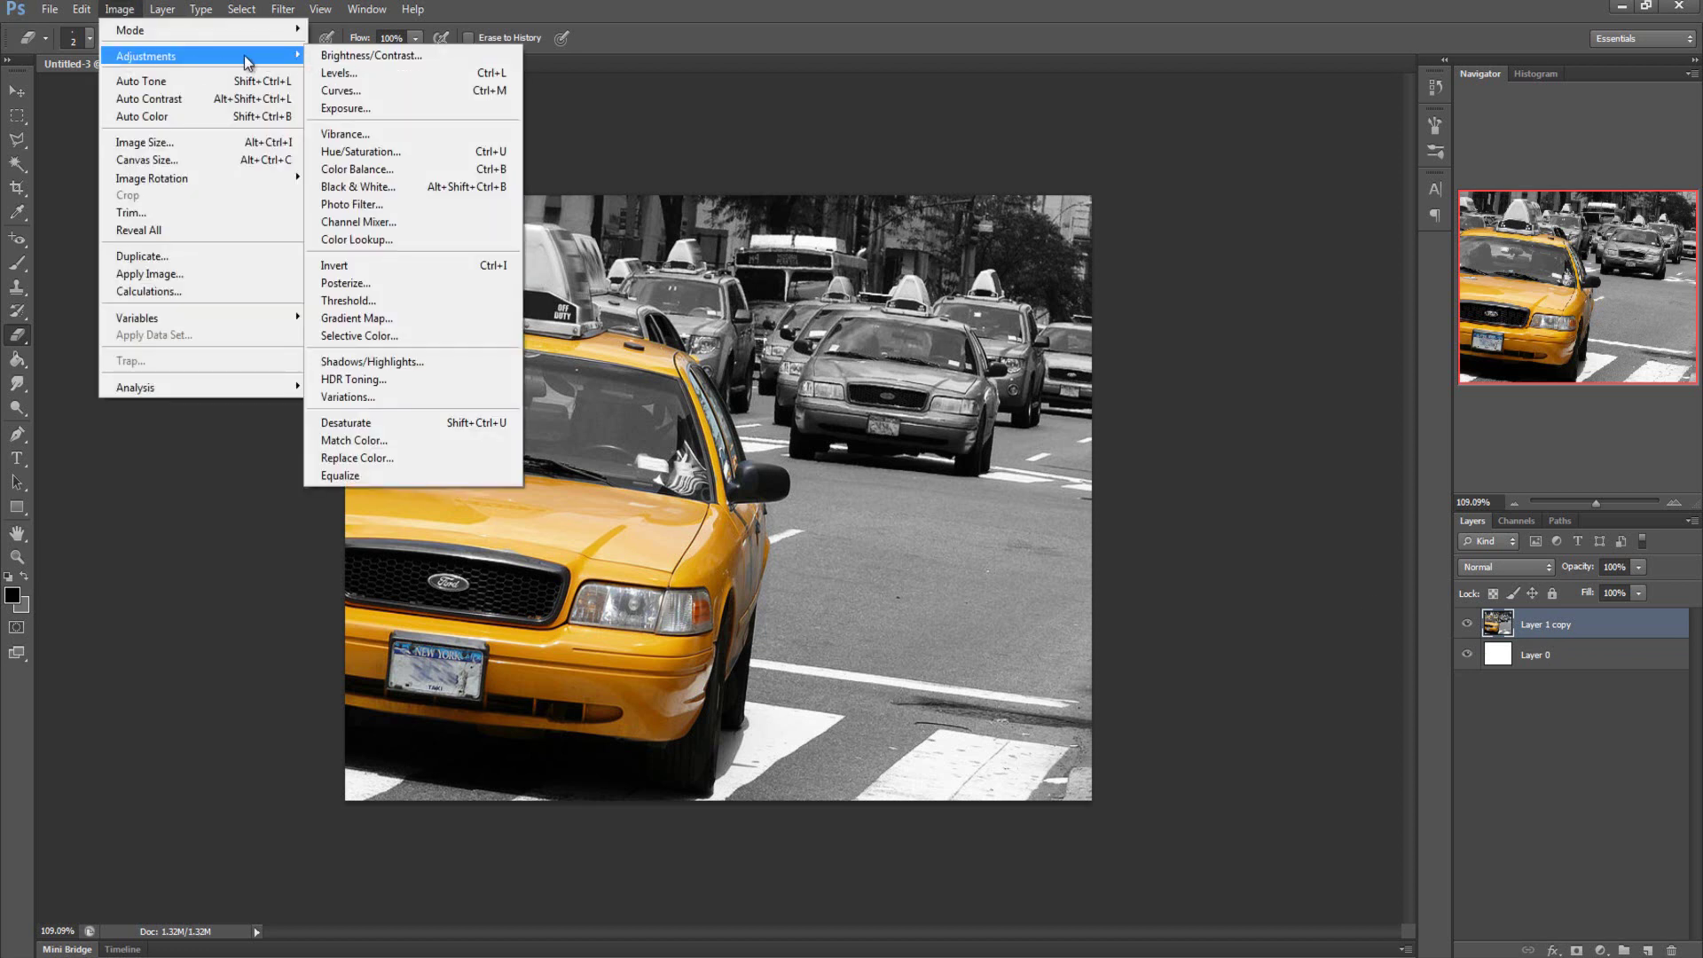
# Set Brightness/Contrast on the merged taxi layer to contrast 100 and brightness -21
pyautogui.click(357, 55)
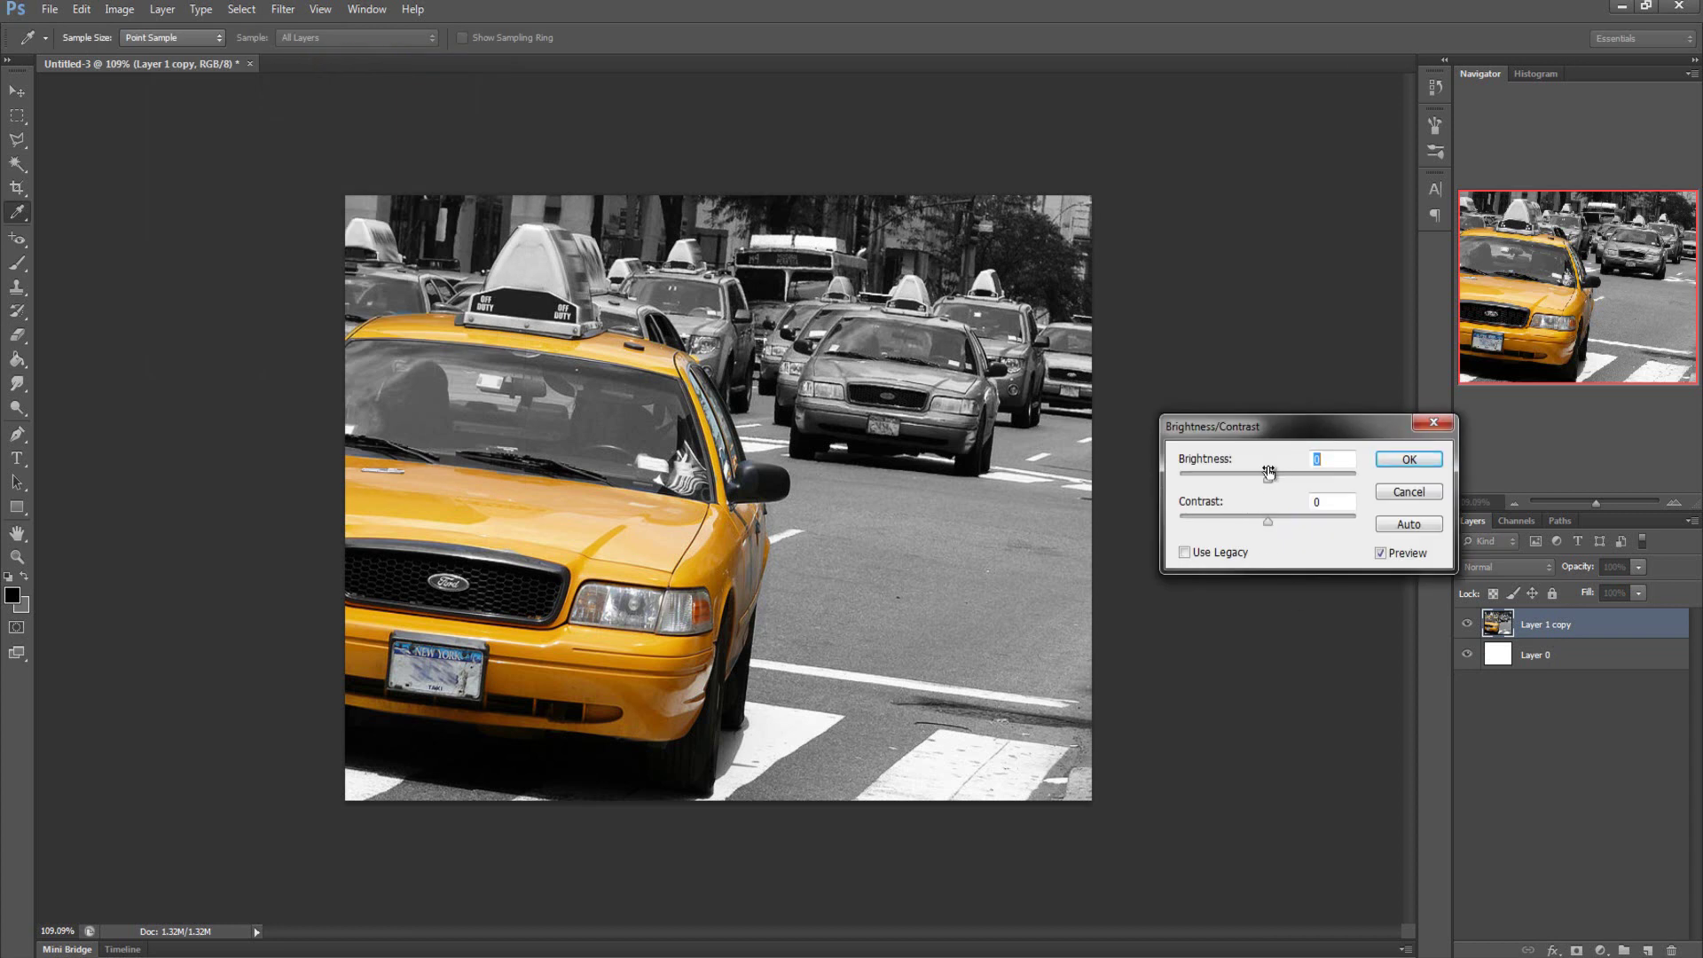
pyautogui.moveTo(1270, 477); pyautogui.dragTo(1322, 525)
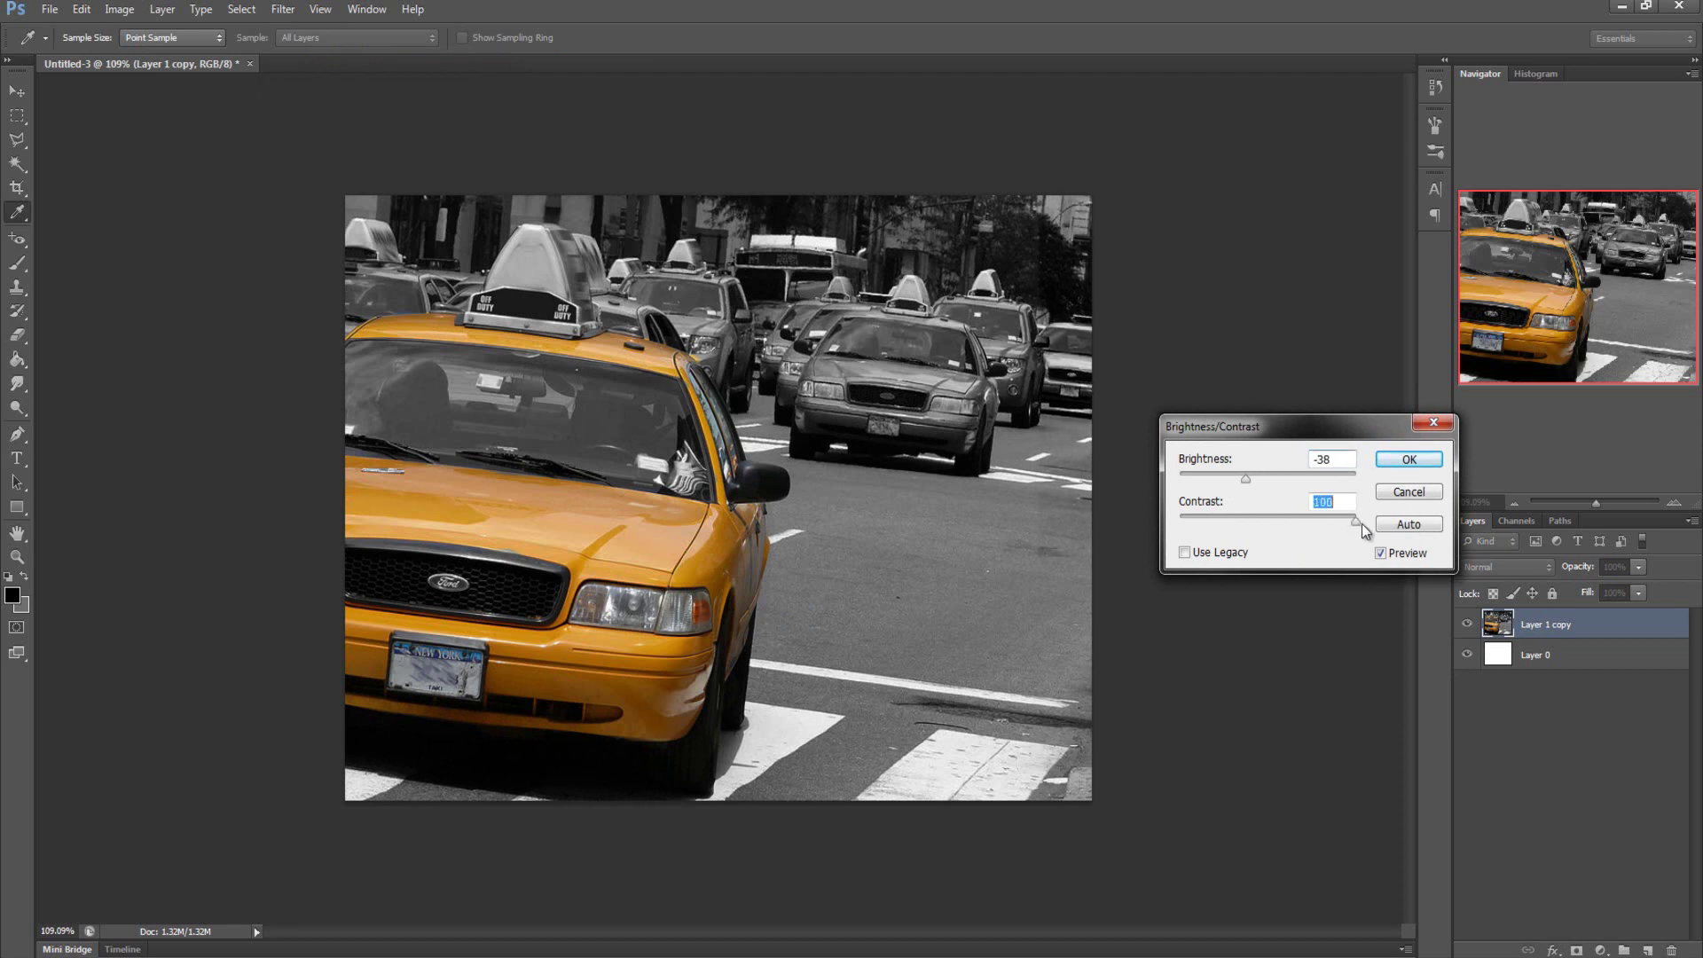
pyautogui.moveTo(1245, 478); pyautogui.dragTo(1274, 478)
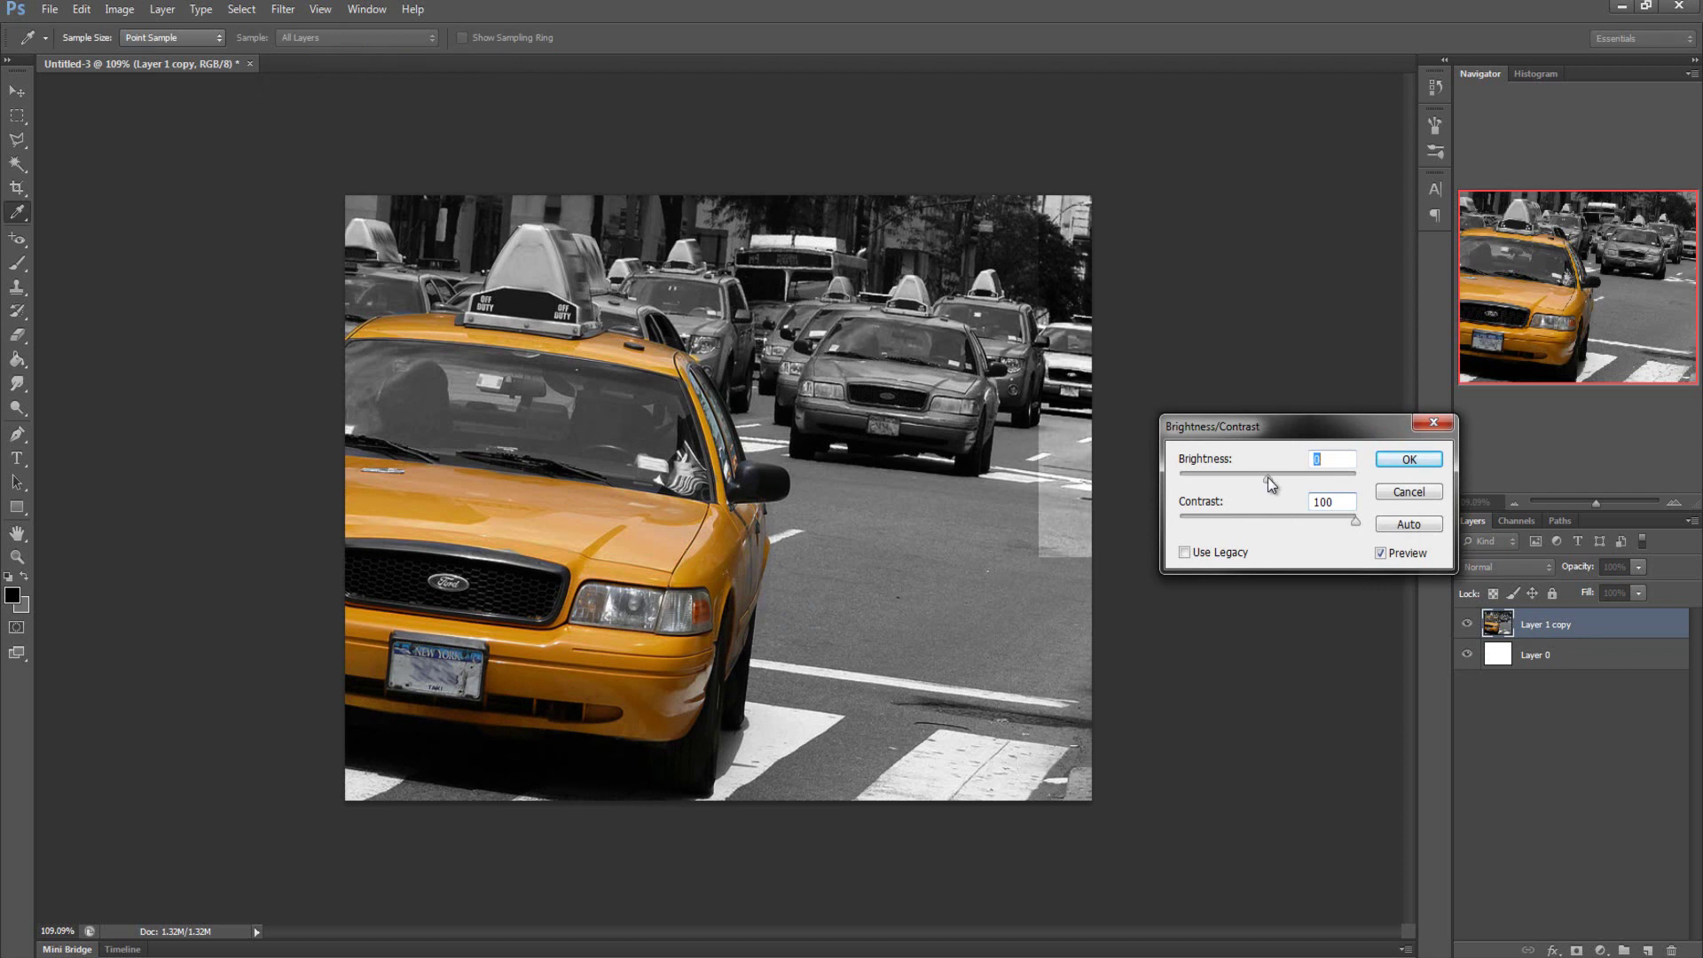
pyautogui.moveTo(1265, 478); pyautogui.dragTo(1254, 477)
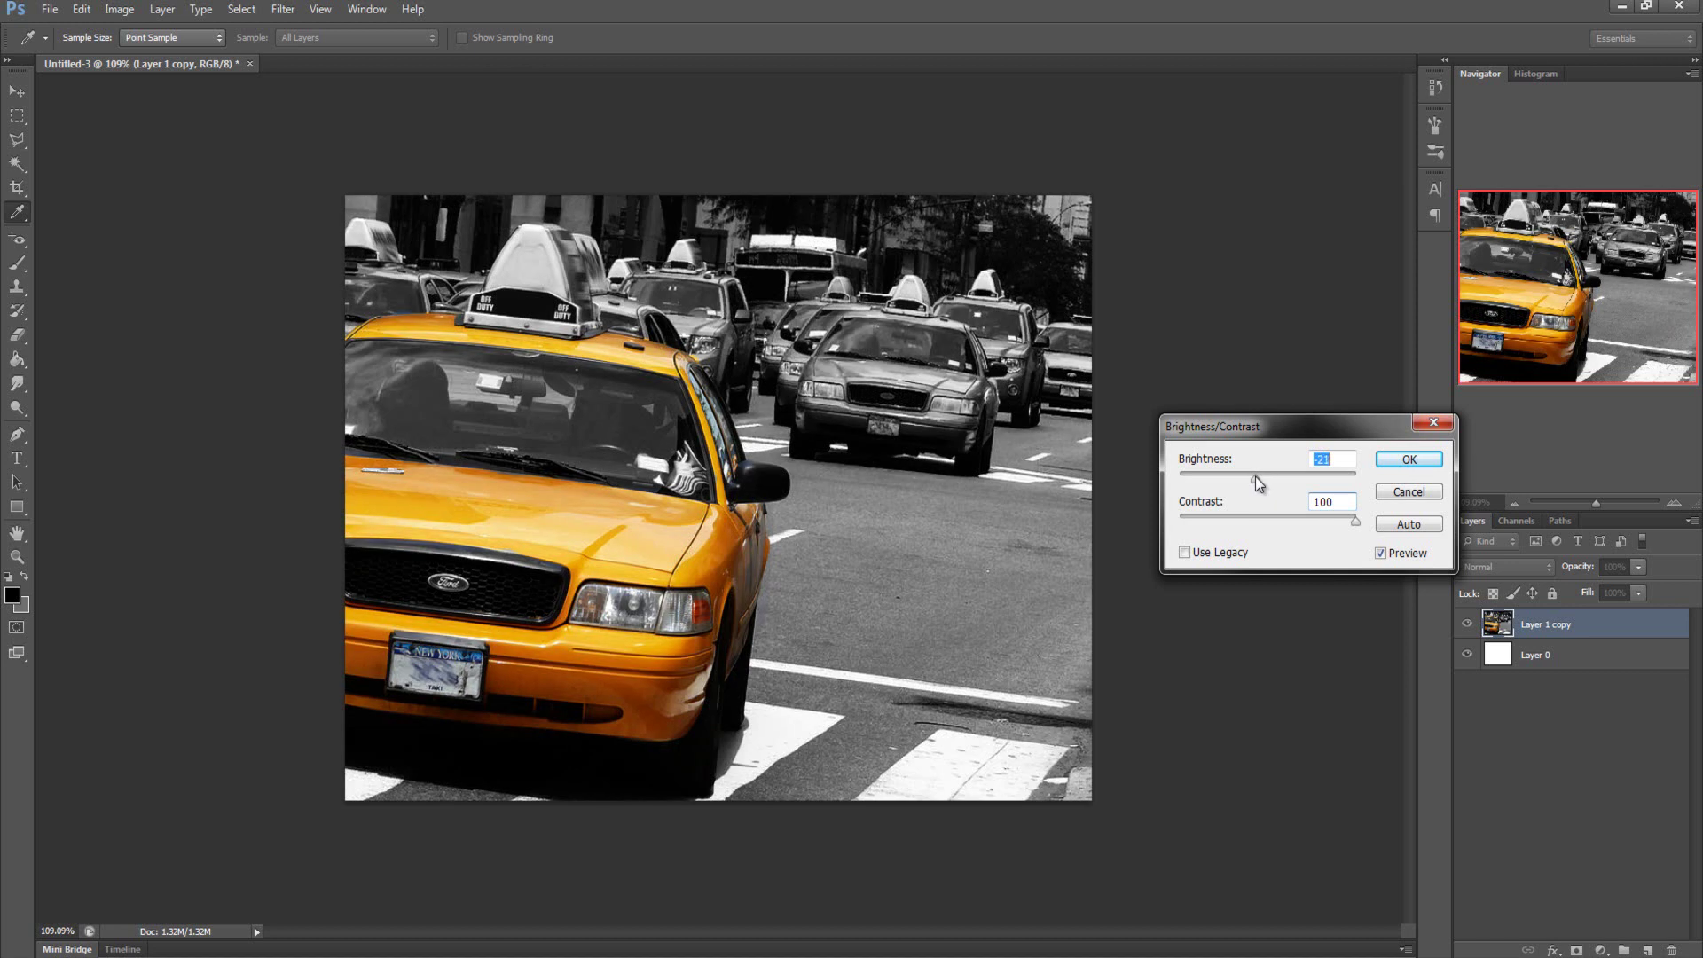
# Apply the brightness/contrast change and add a new empty Layer 1 above Layer 1 copy
pyautogui.click(1418, 460)
pyautogui.press('e')
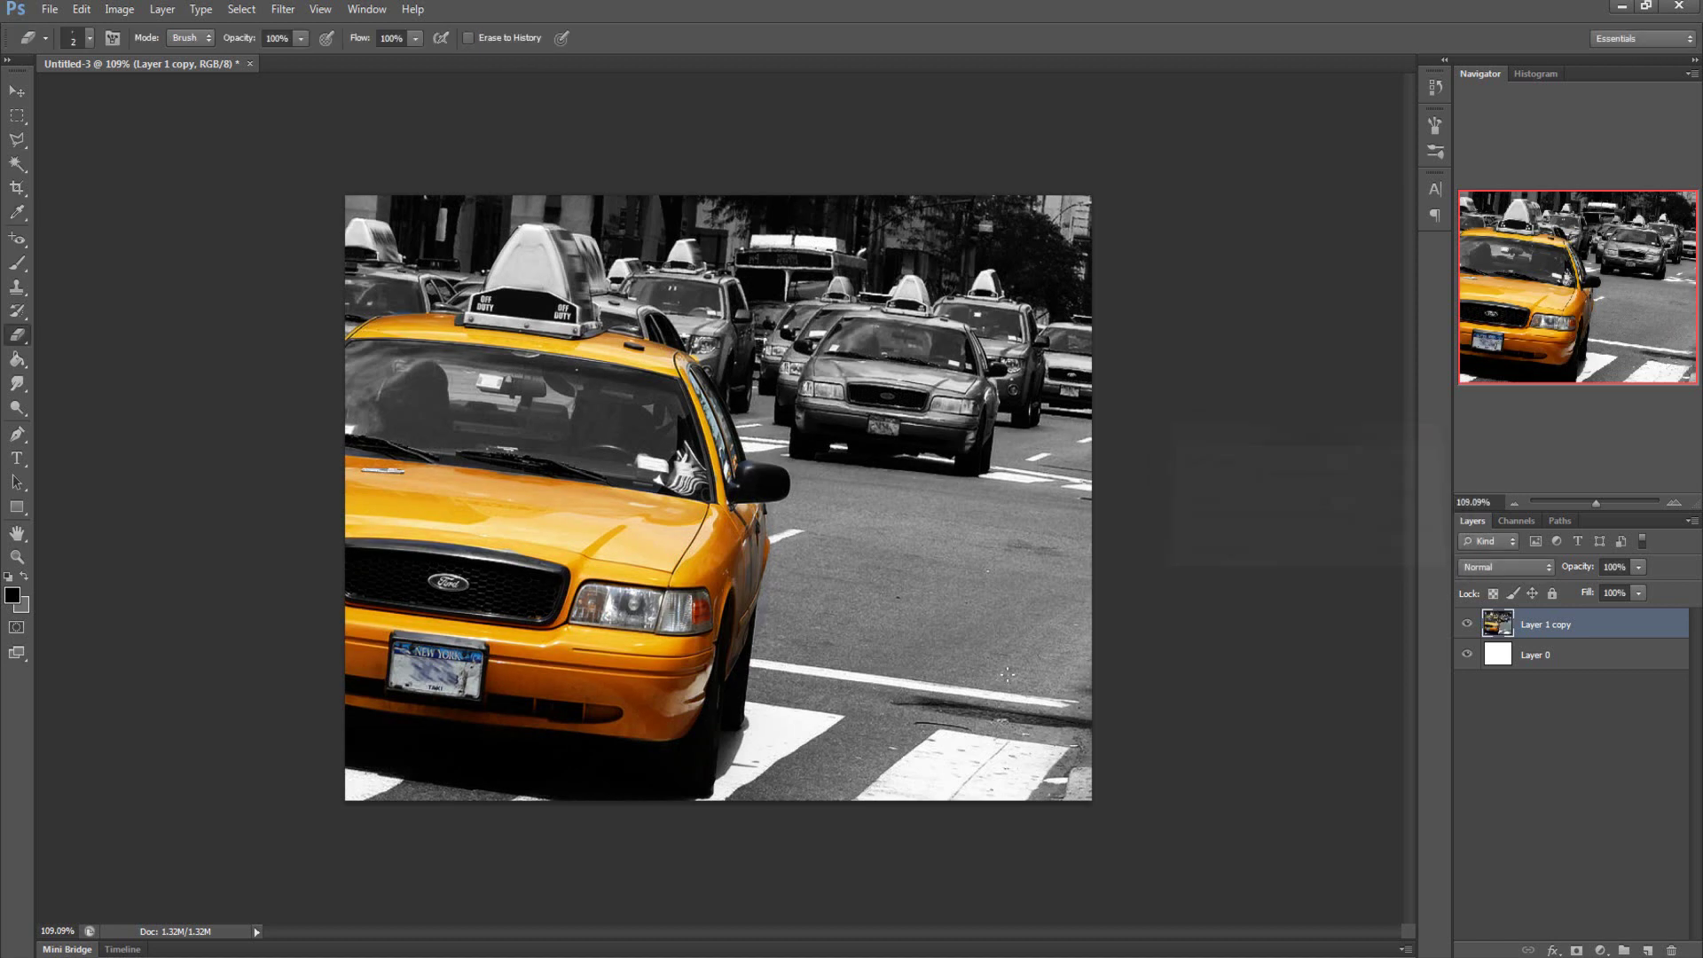
pyautogui.scroll(-2, 1111, 621)
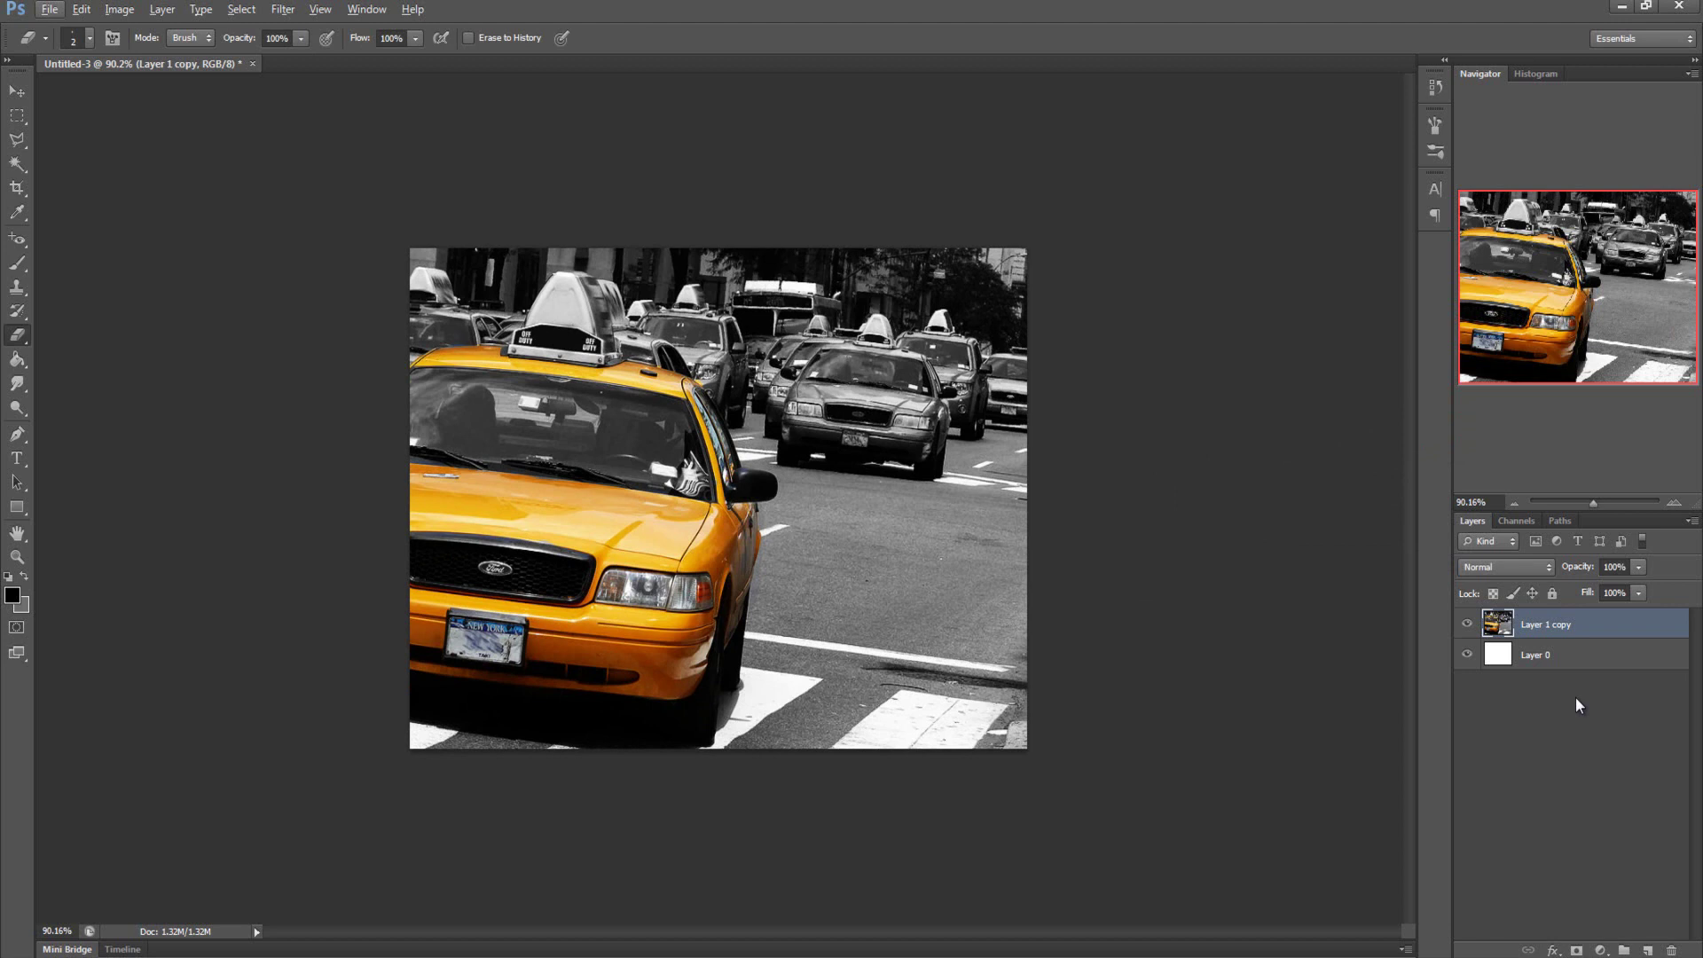
pyautogui.click(1649, 951)
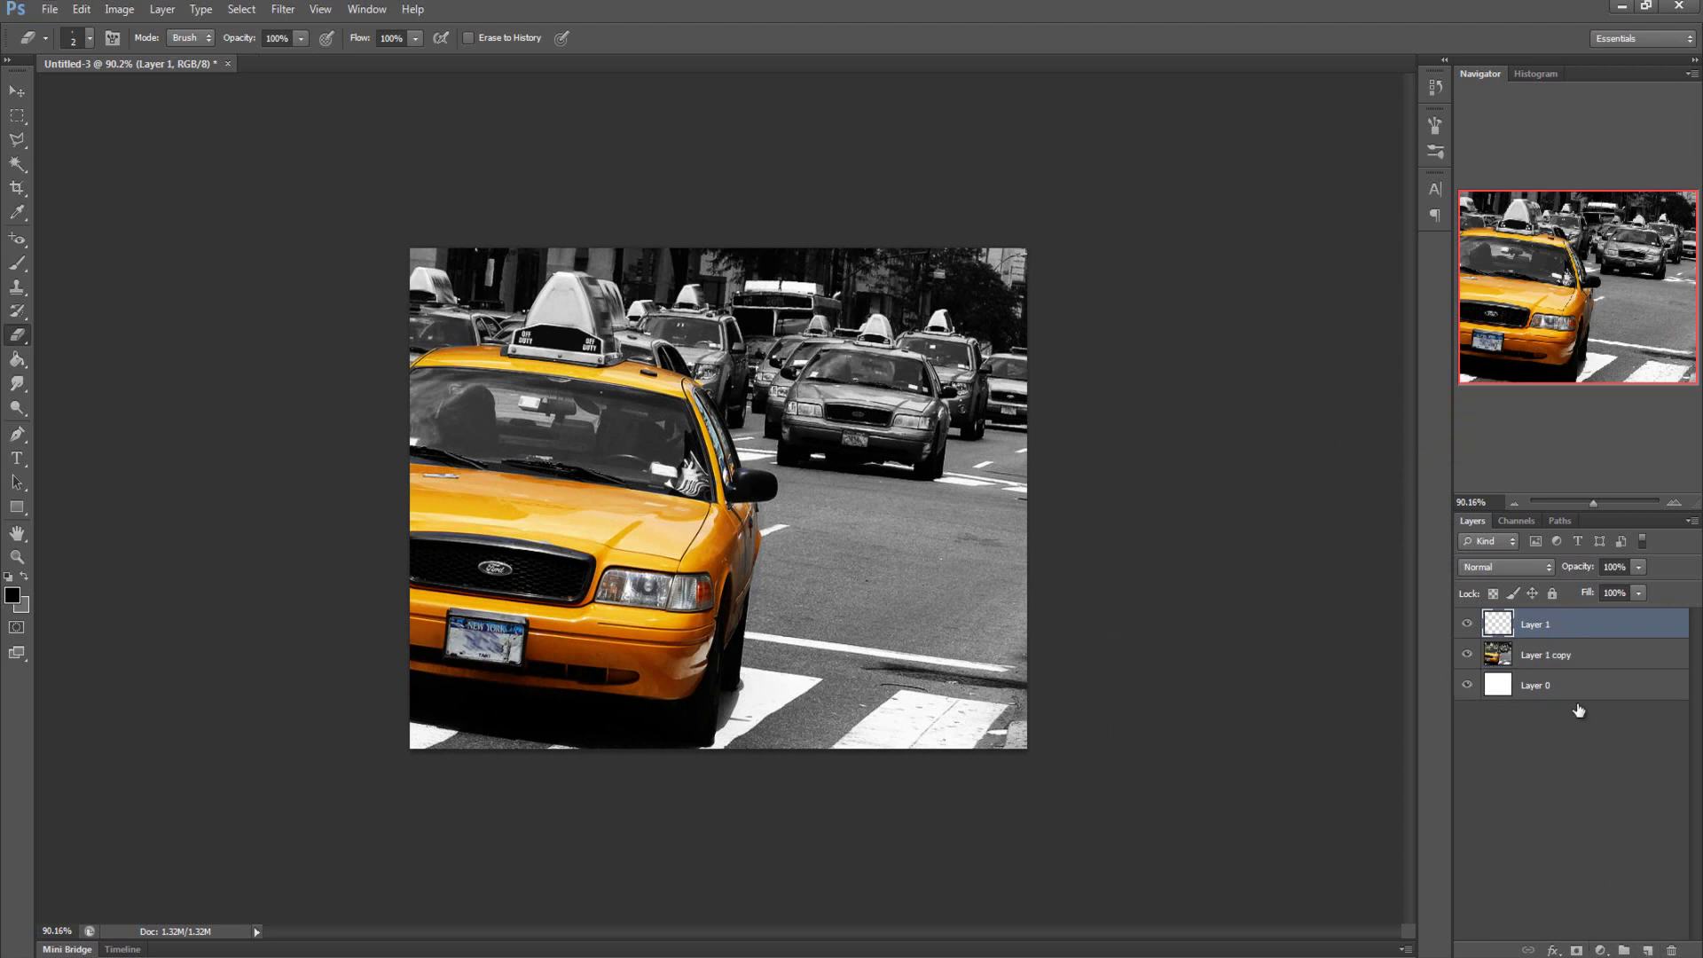
pyautogui.press('b')
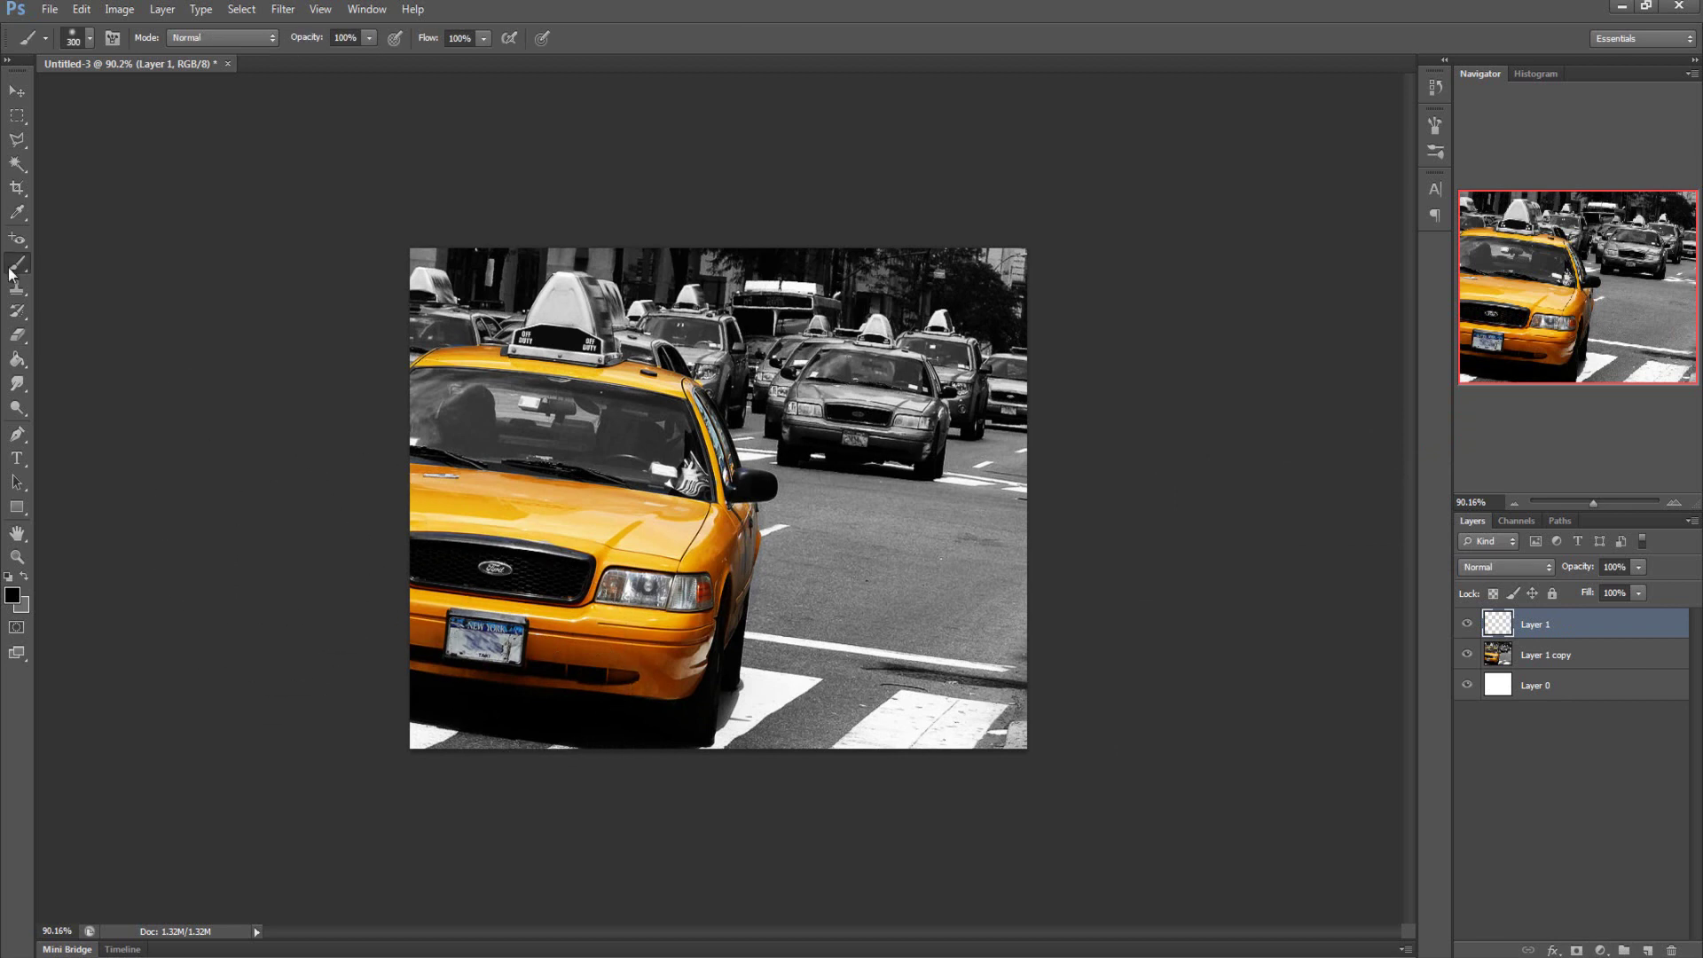
# Make the brush a 300 px tip at 0% hardness and set the foreground colour to black (000000)
pyautogui.rightClick(300, 473)
pyautogui.rightClick(608, 422)
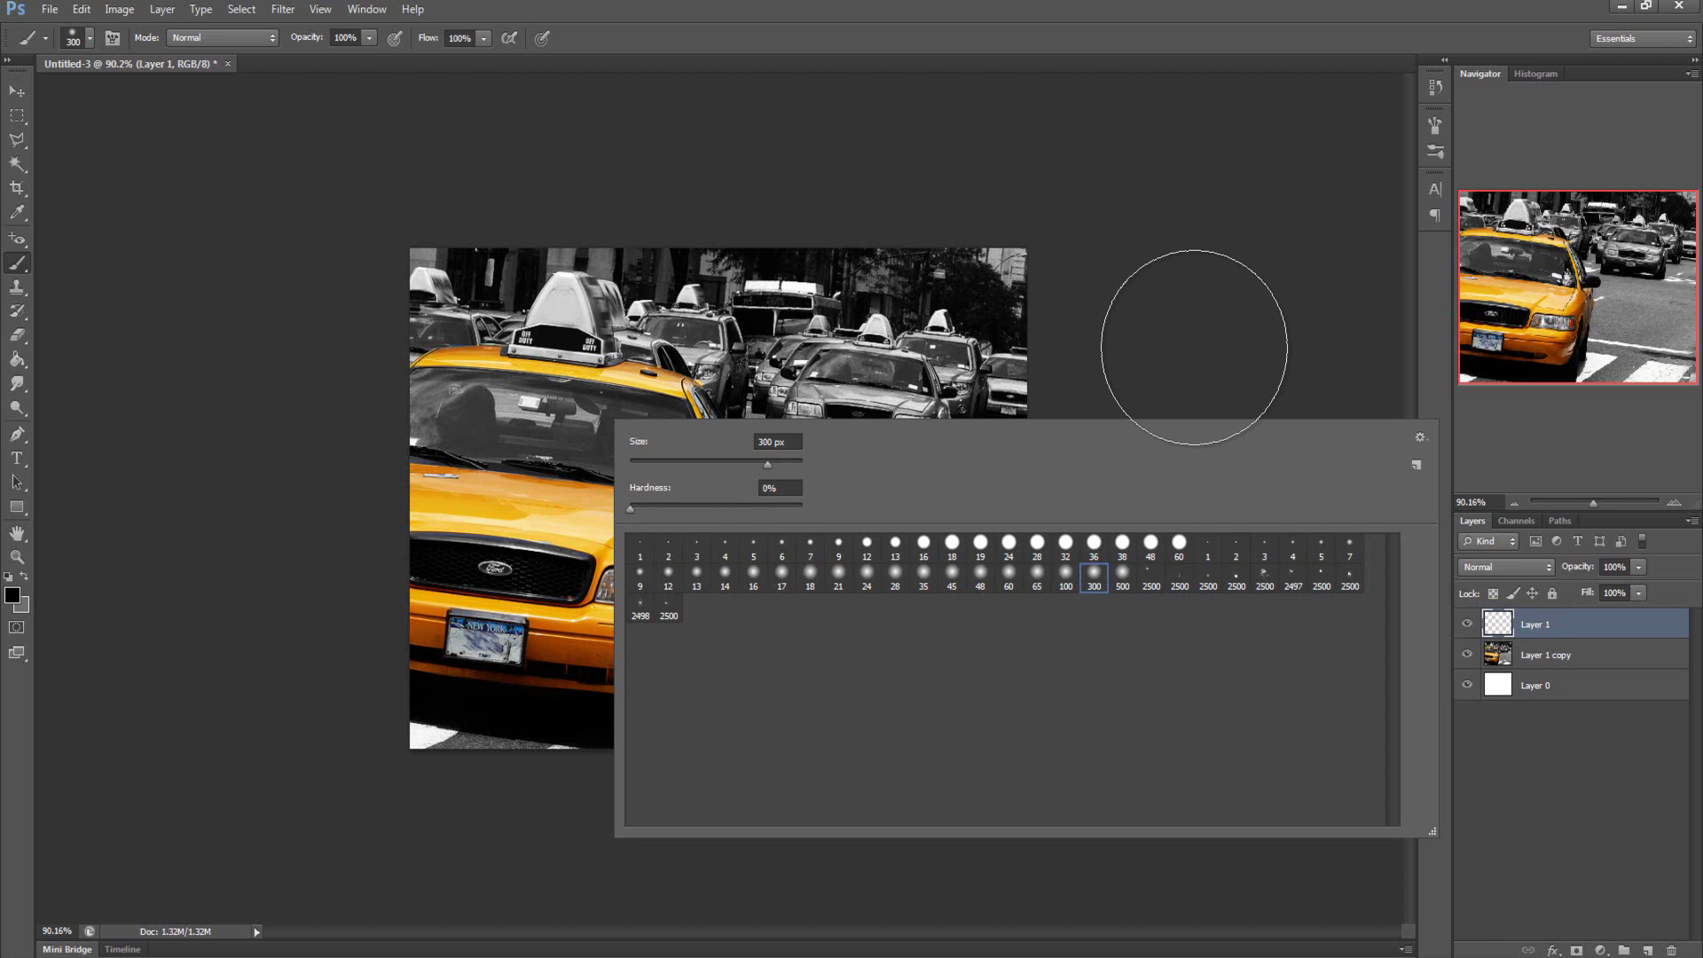
pyautogui.press('Return')
pyautogui.scroll(-2, 1126, 589)
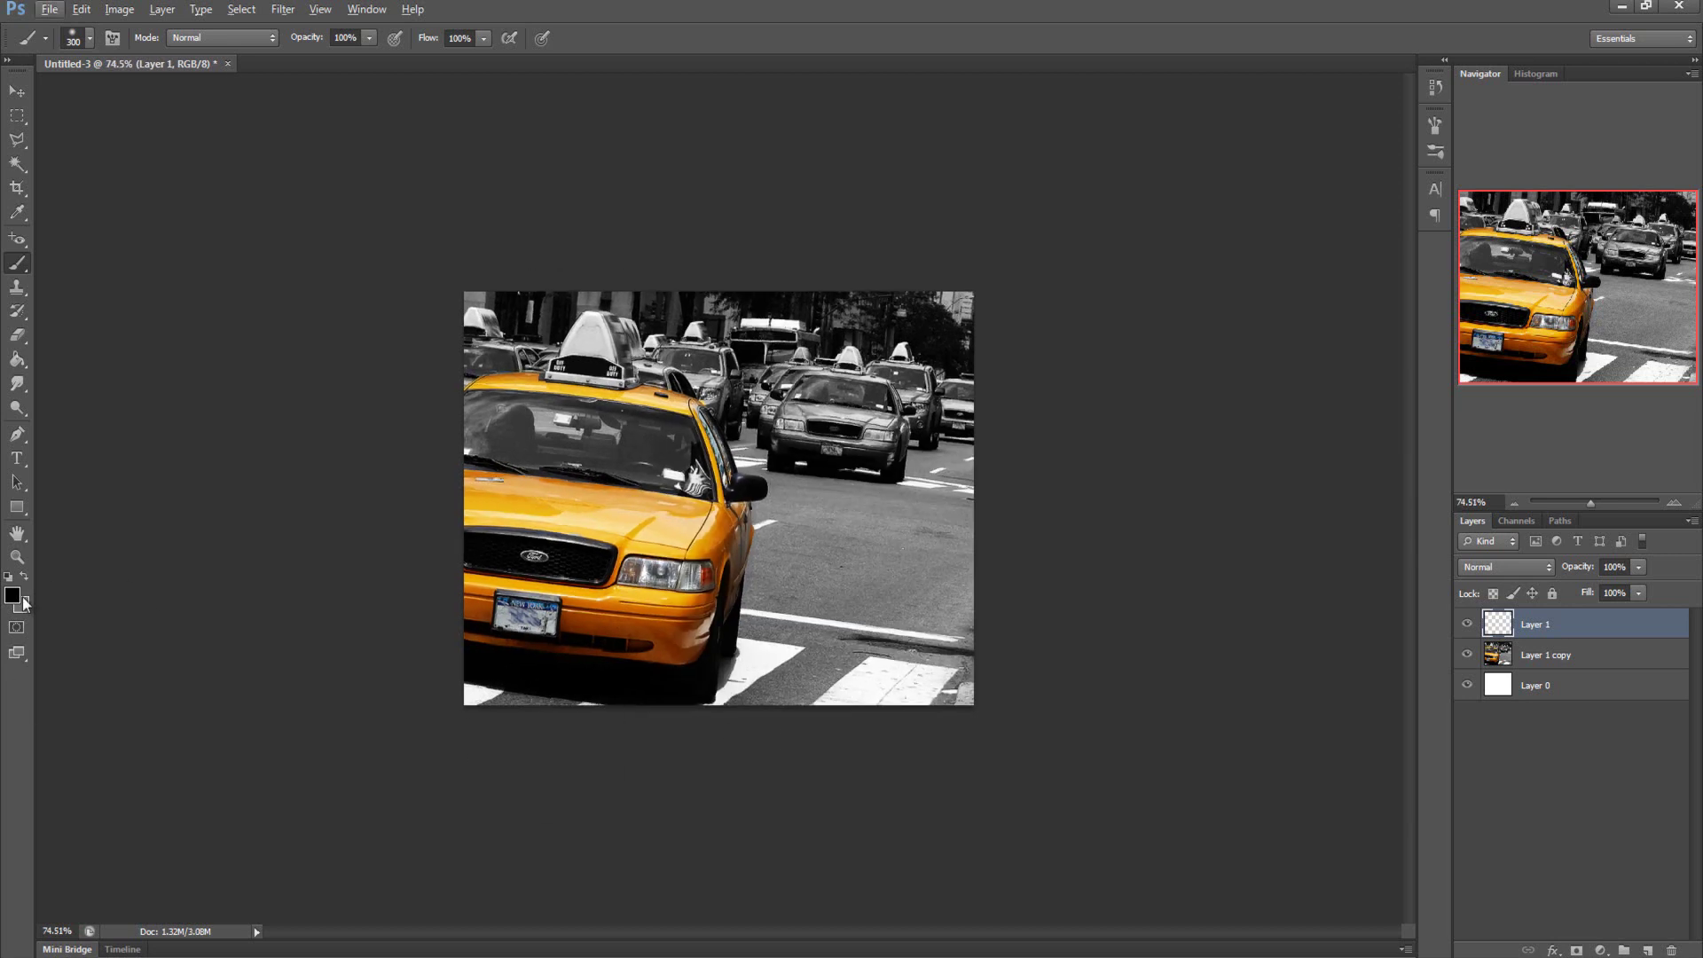
pyautogui.click(12, 595)
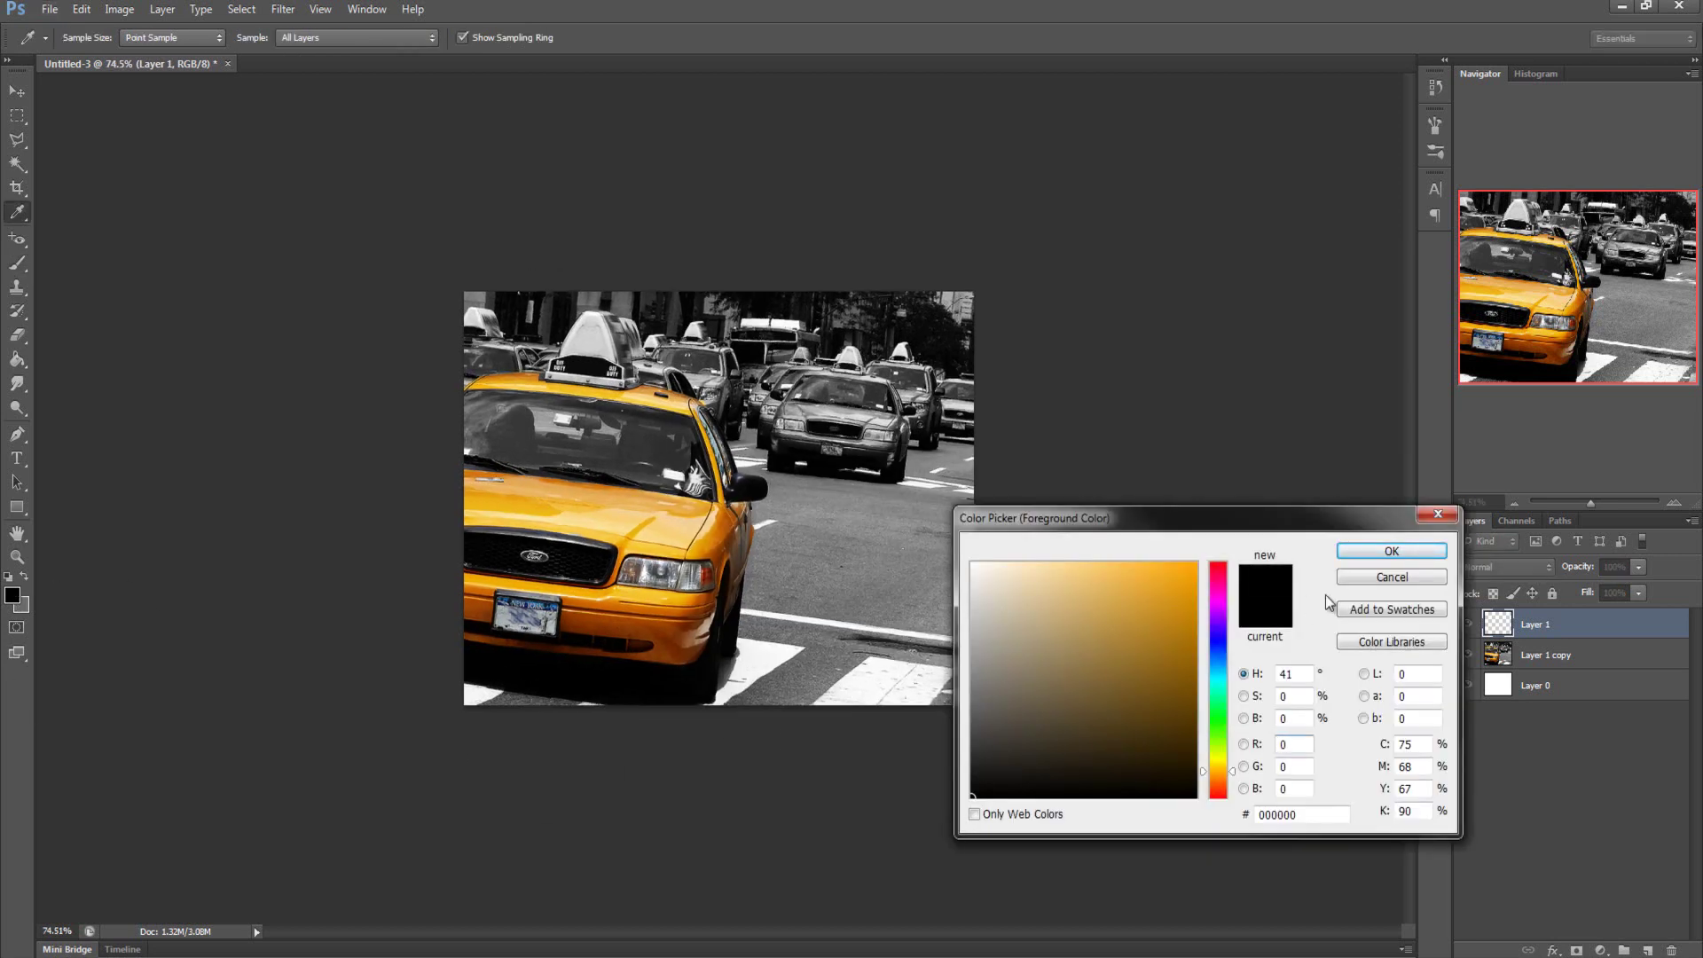
pyautogui.click(1392, 551)
pyautogui.scroll(-1, 782, 723)
pyautogui.scroll(-1, 783, 723)
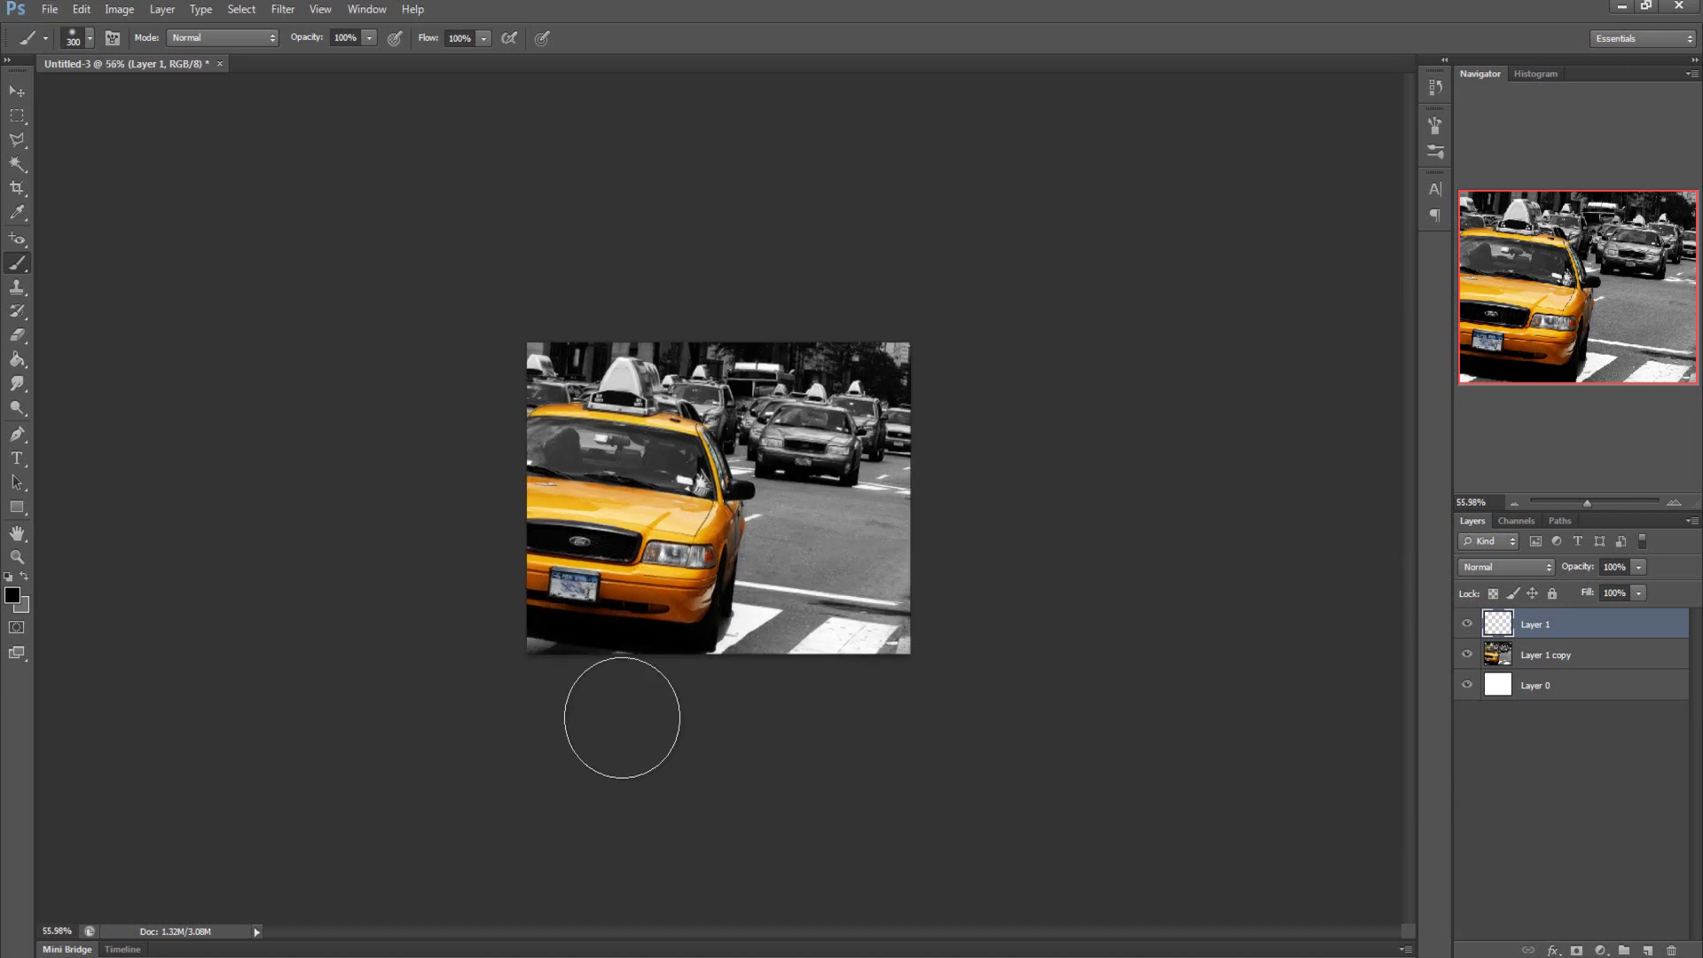
# Paint soft black shading along the bottom and right edges, undoing a stray stroke over the grey car
pyautogui.moveTo(802, 719)
pyautogui.mouseDown()
pyautogui.moveTo(676, 736)
pyautogui.moveTo(885, 722)
pyautogui.moveTo(663, 730)
pyautogui.mouseUp()
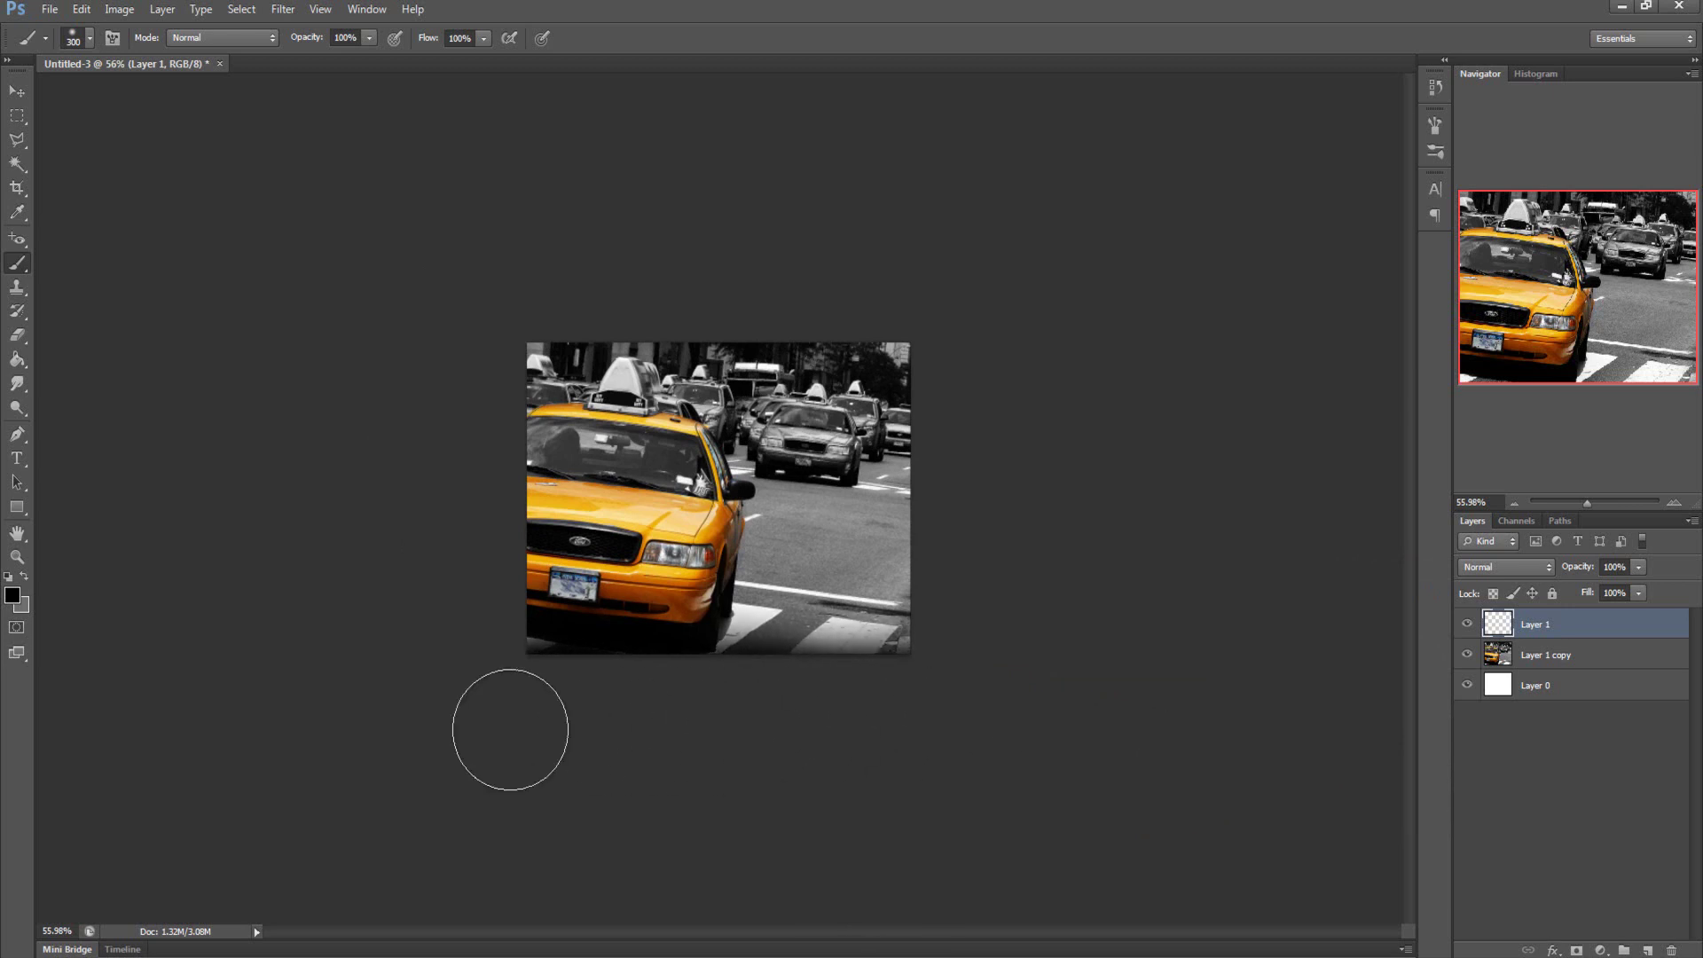
pyautogui.click(810, 444)
pyautogui.moveTo(810, 444)
pyautogui.mouseDown()
pyautogui.moveTo(812, 539)
pyautogui.moveTo(818, 421)
pyautogui.moveTo(817, 487)
pyautogui.mouseUp()
pyautogui.hotkey('ctrl', 'z')
pyautogui.moveTo(504, 741)
pyautogui.mouseDown()
pyautogui.moveTo(891, 720)
pyautogui.moveTo(653, 745)
pyautogui.moveTo(697, 749)
pyautogui.moveTo(991, 721)
pyautogui.moveTo(1001, 658)
pyautogui.moveTo(932, 709)
pyautogui.moveTo(996, 645)
pyautogui.moveTo(976, 569)
pyautogui.moveTo(963, 609)
pyautogui.moveTo(956, 330)
pyautogui.moveTo(976, 490)
pyautogui.moveTo(967, 630)
pyautogui.moveTo(948, 287)
pyautogui.moveTo(495, 277)
pyautogui.moveTo(874, 289)
pyautogui.moveTo(457, 312)
pyautogui.moveTo(930, 305)
pyautogui.moveTo(273, 329)
pyautogui.moveTo(404, 271)
pyautogui.moveTo(448, 528)
pyautogui.moveTo(462, 330)
pyautogui.moveTo(442, 611)
pyautogui.moveTo(466, 433)
pyautogui.moveTo(468, 601)
pyautogui.moveTo(477, 498)
pyautogui.moveTo(479, 550)
pyautogui.mouseUp()
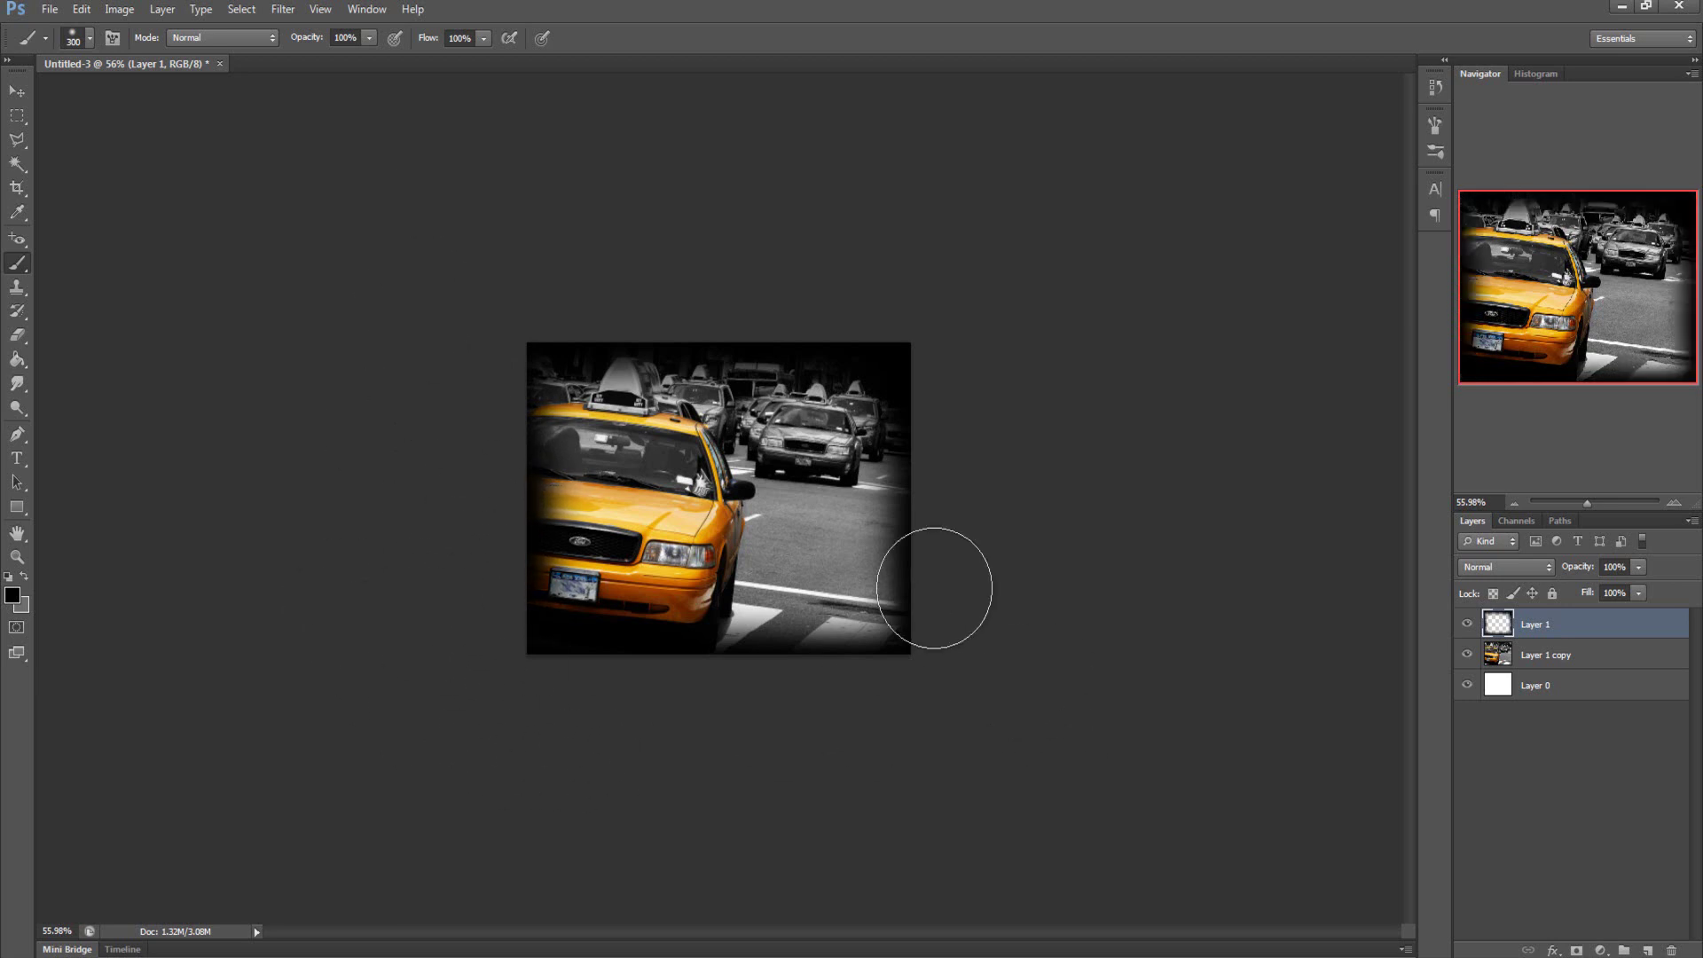
pyautogui.moveTo(961, 589)
pyautogui.mouseDown()
pyautogui.moveTo(917, 696)
pyautogui.moveTo(937, 667)
pyautogui.mouseUp()
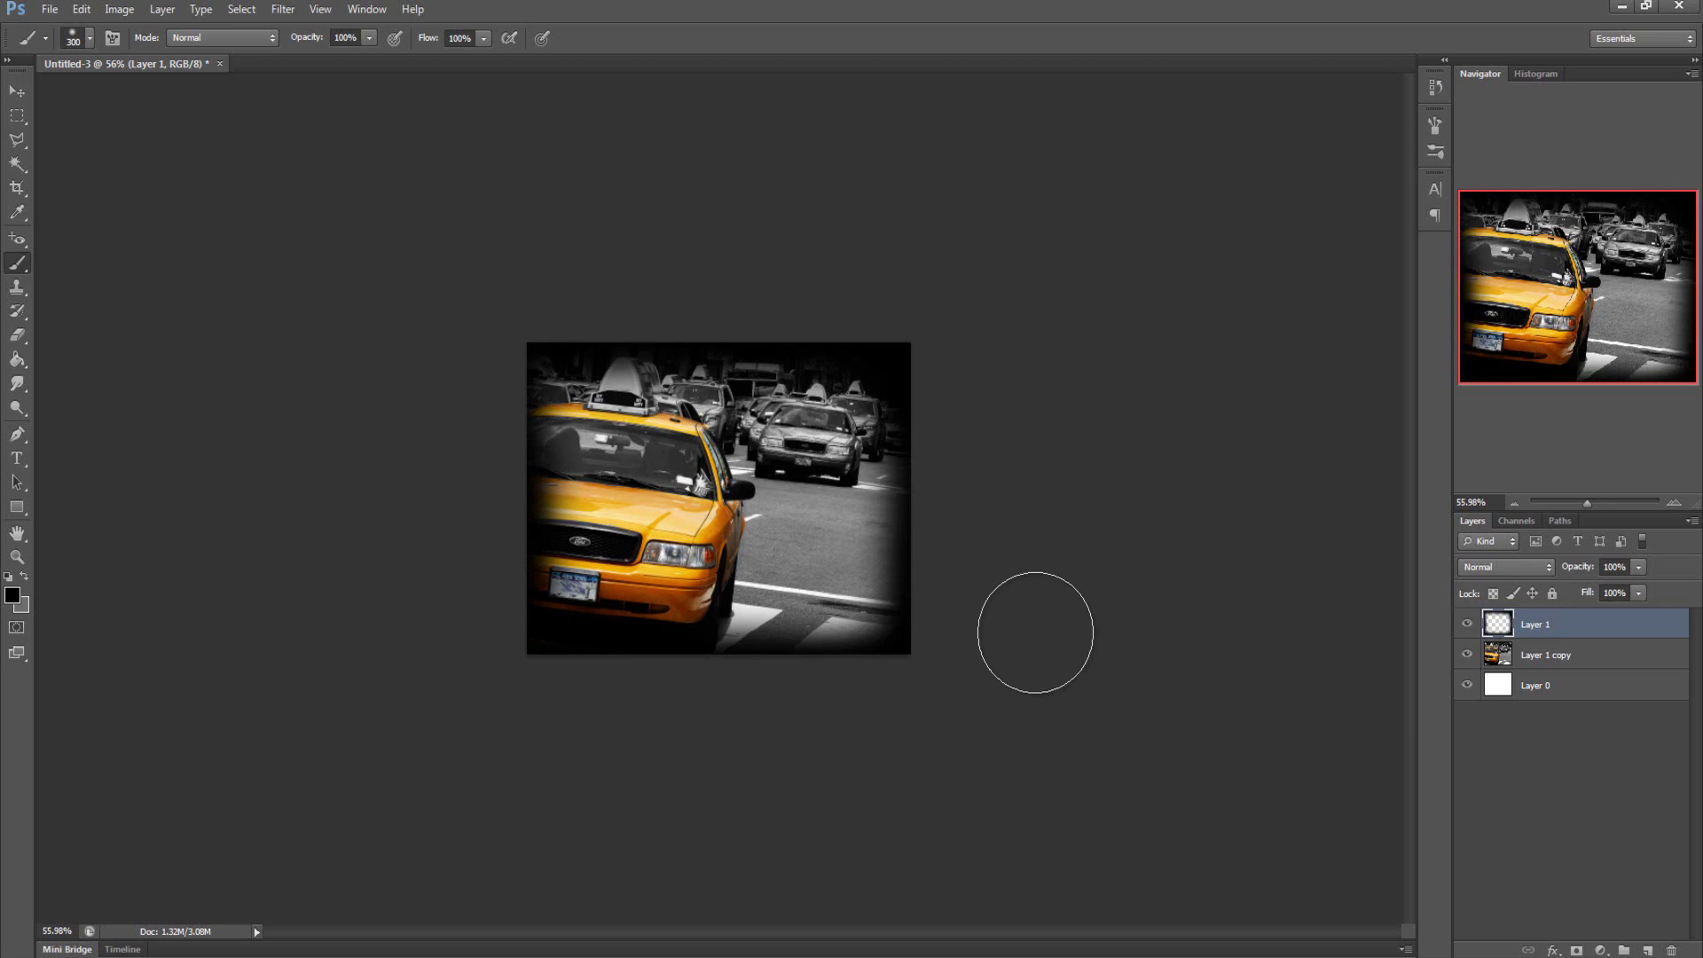
pyautogui.moveTo(953, 461); pyautogui.dragTo(967, 555)
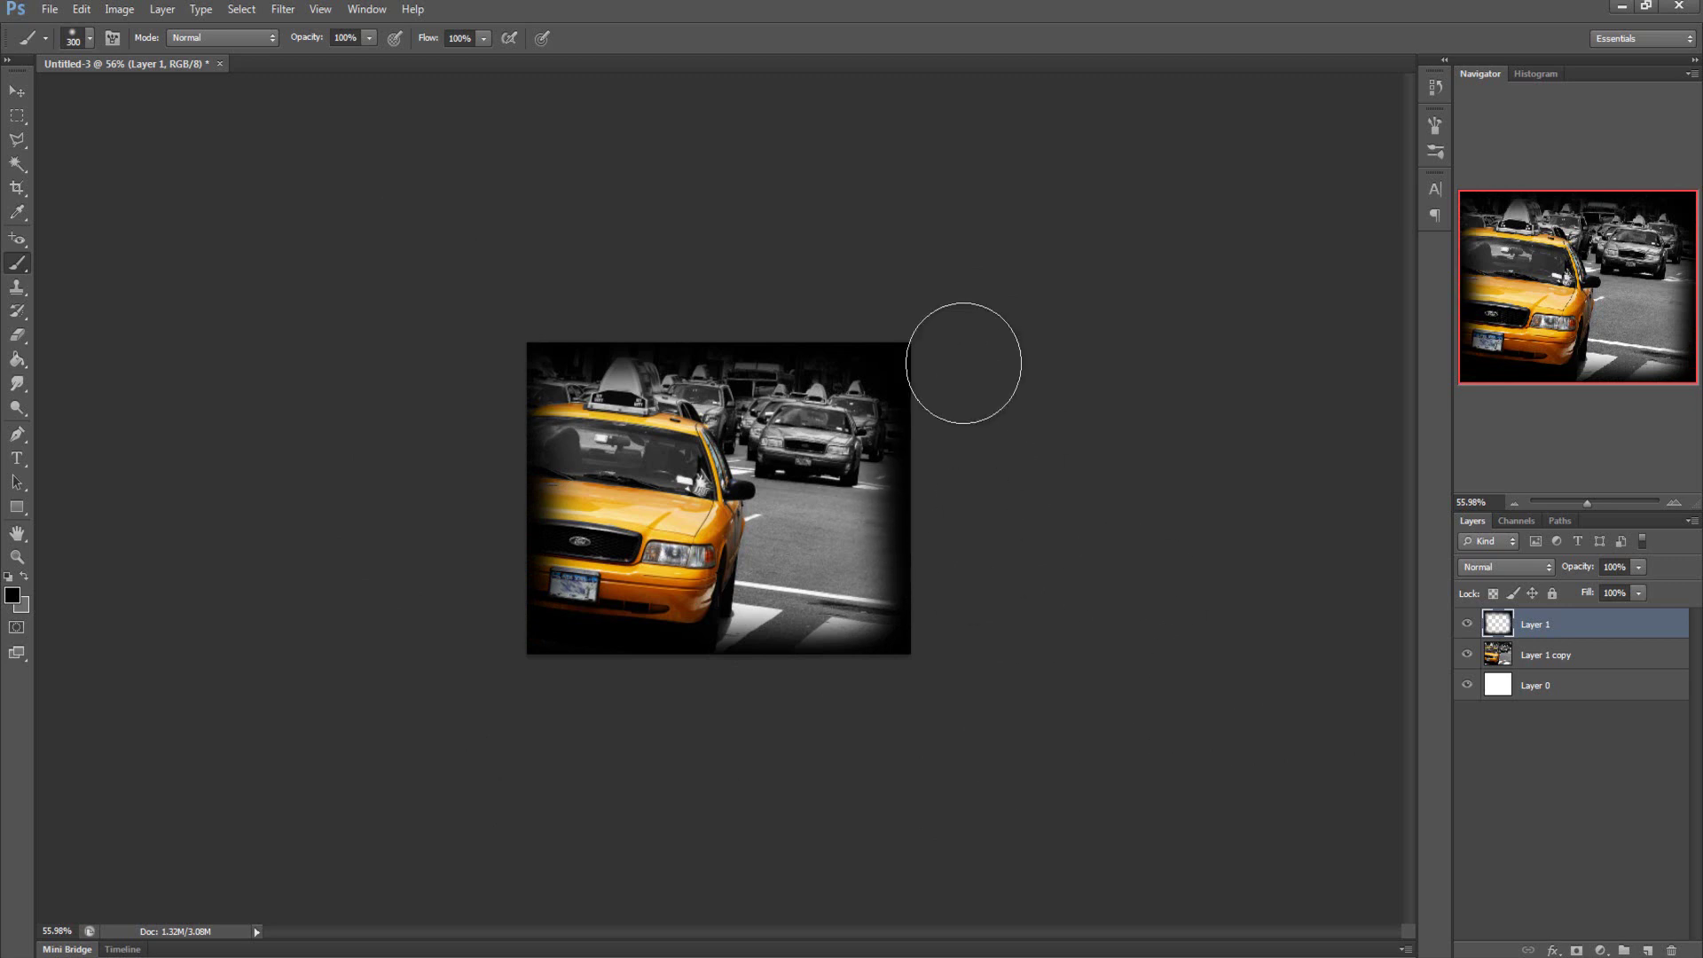
pyautogui.click(1638, 568)
pyautogui.moveTo(1623, 582); pyautogui.dragTo(1648, 587)
pyautogui.click(1640, 591)
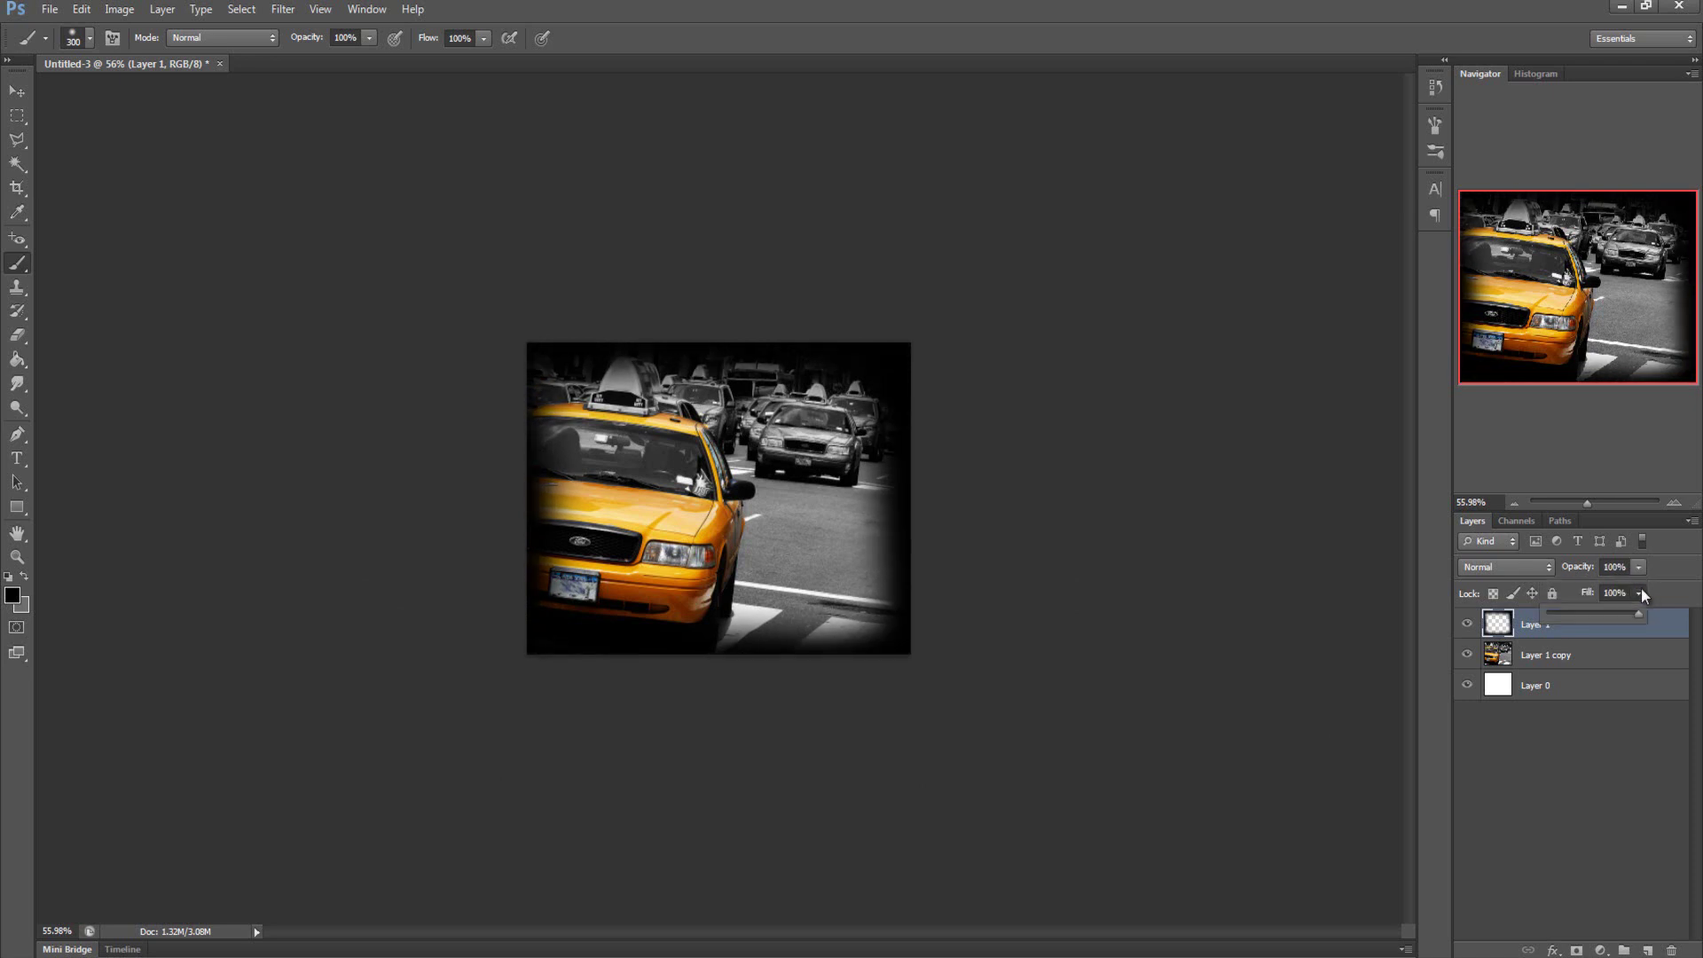
pyautogui.click(1637, 605)
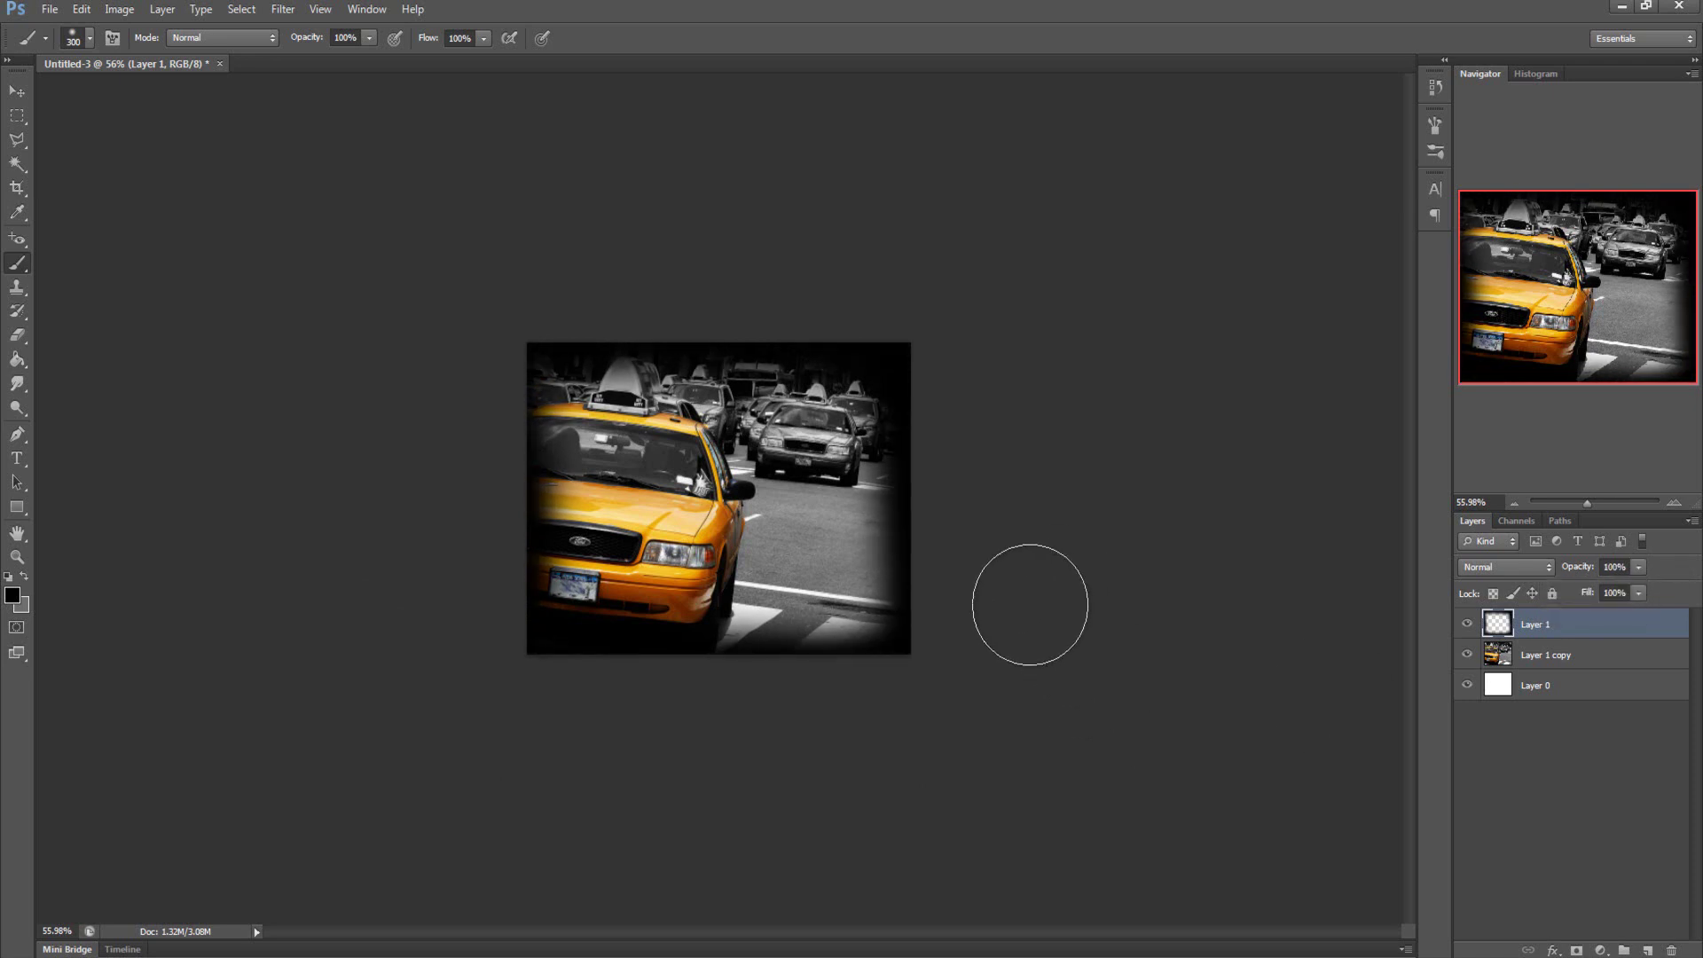
pyautogui.scroll(5, 817, 472)
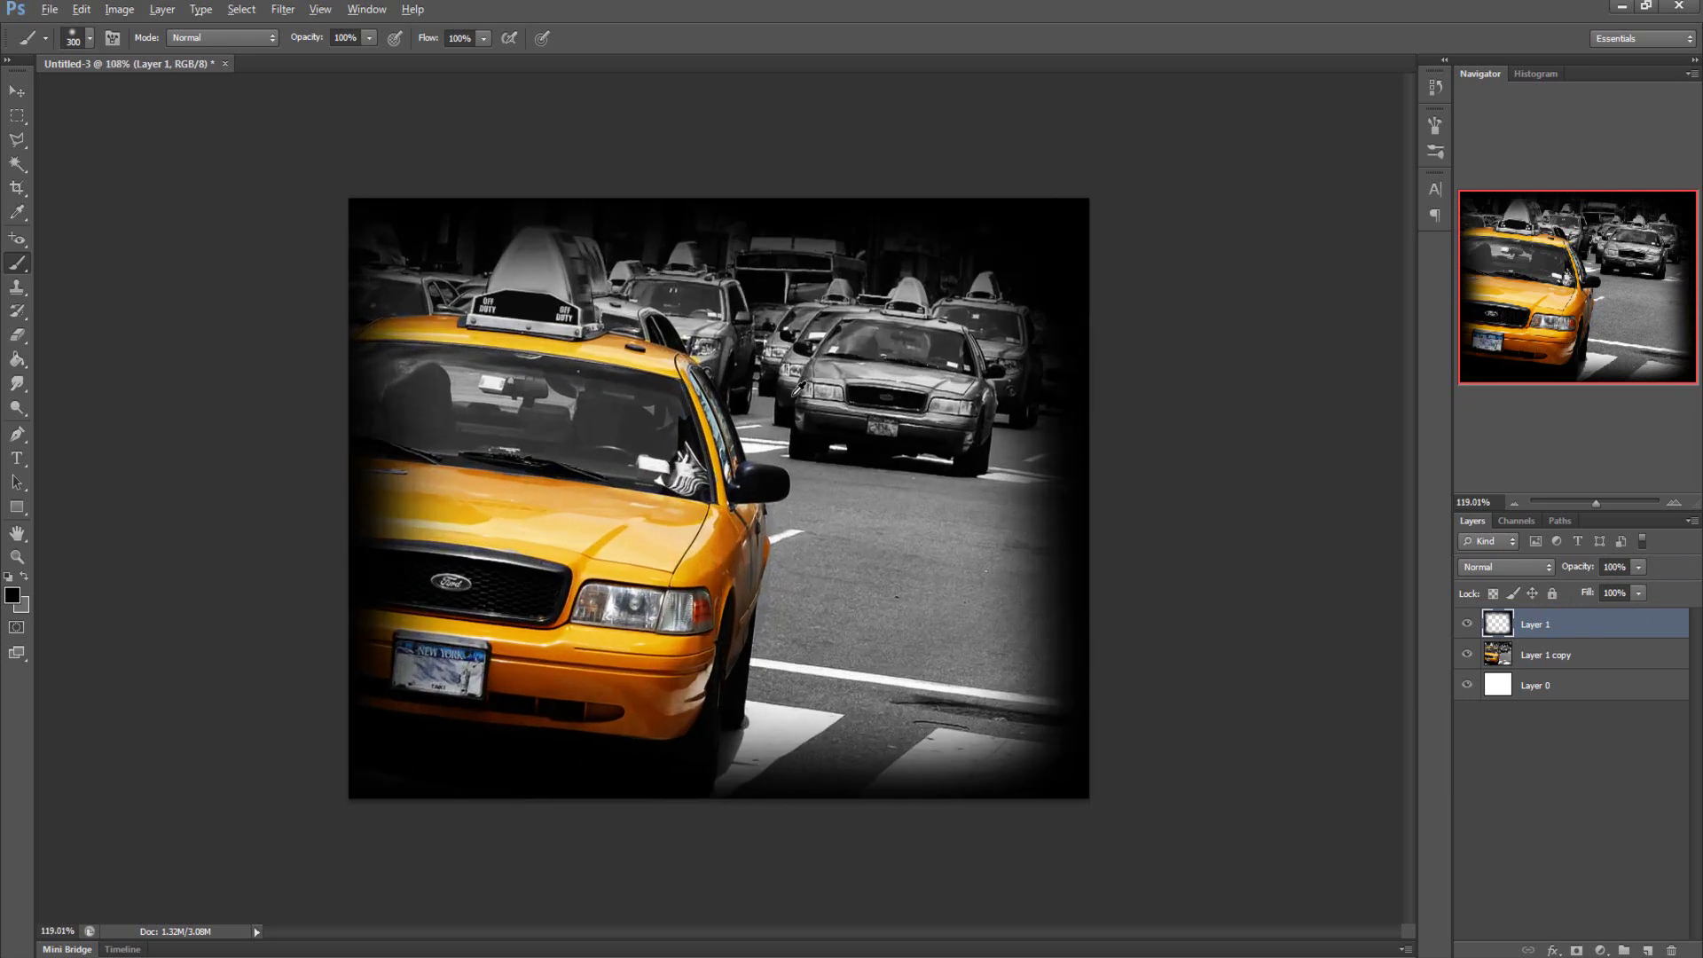